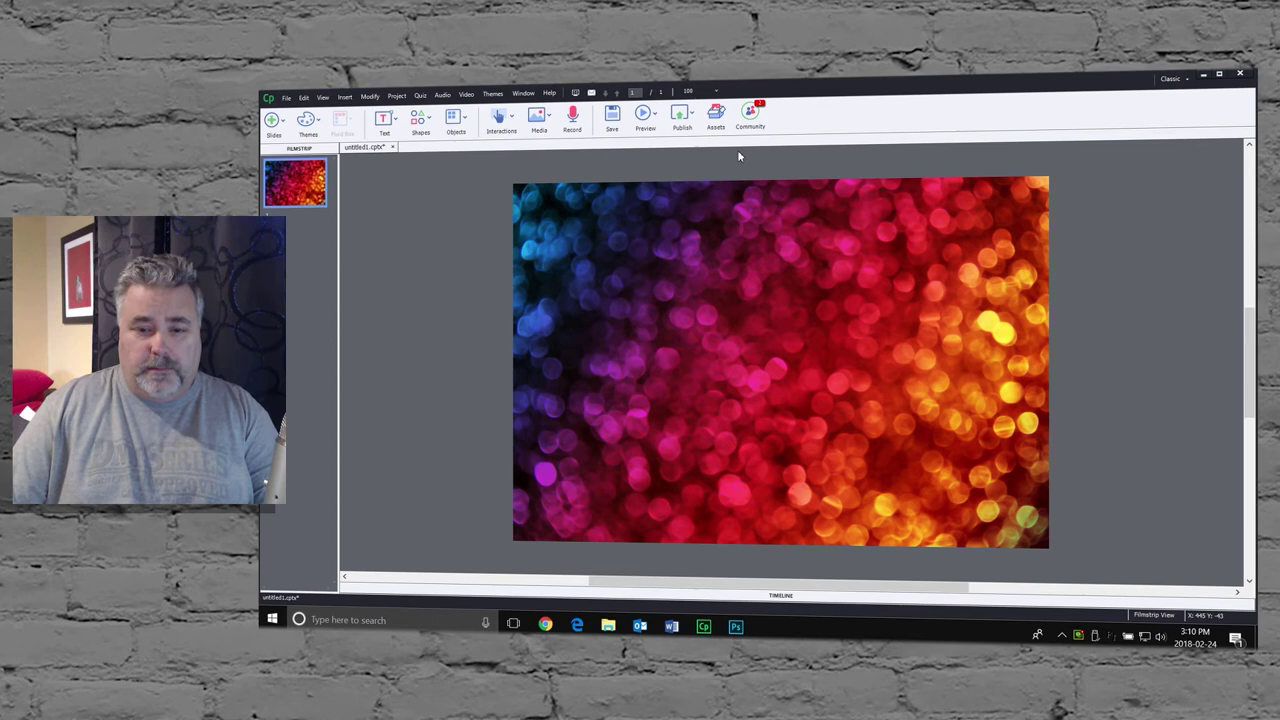
Step: Browse the Business and Casual character categories, then switch to the free eLearning Brothers assets
left_click(718, 118)
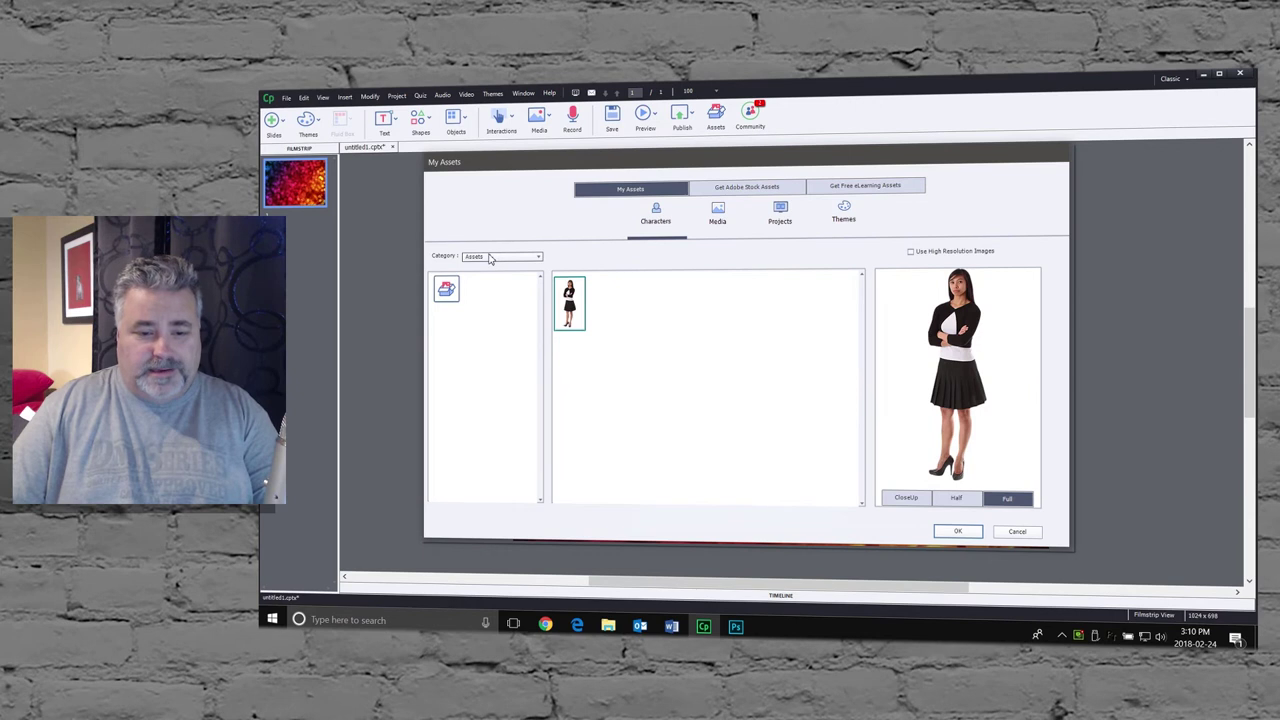
left_click(490, 258)
left_click(500, 282)
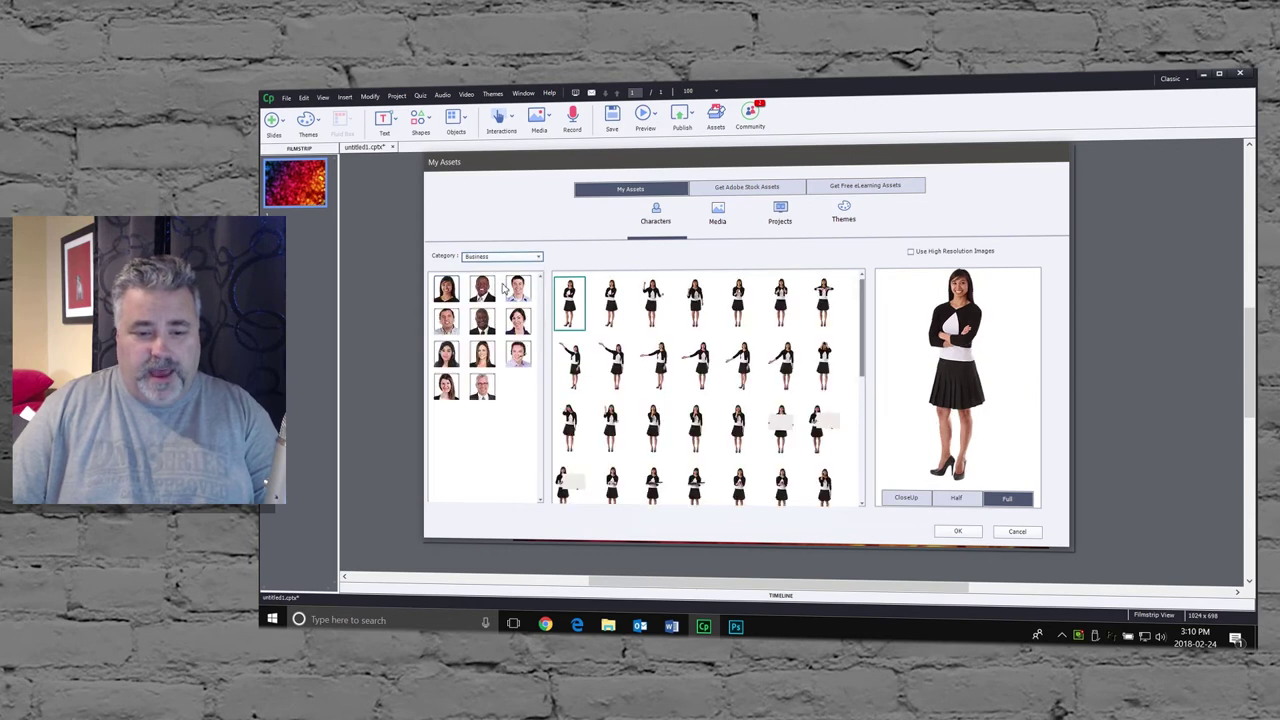
left_click(504, 258)
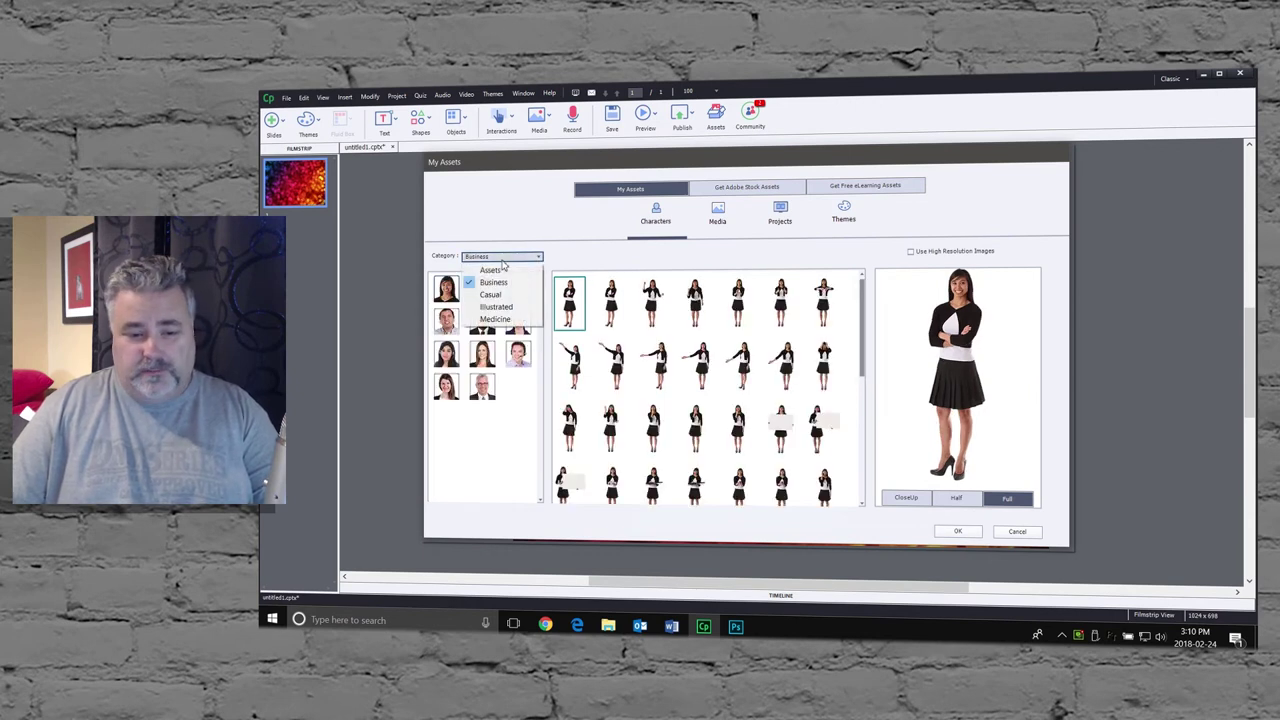
left_click(498, 282)
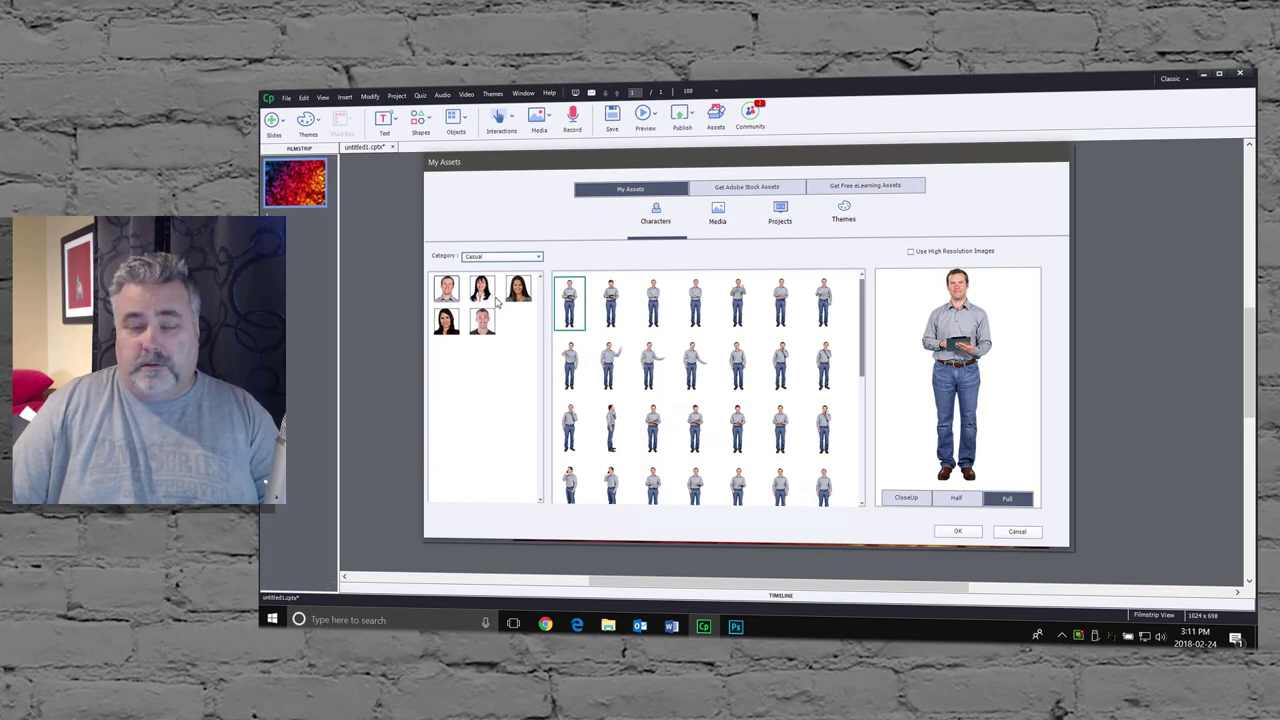
left_click(879, 190)
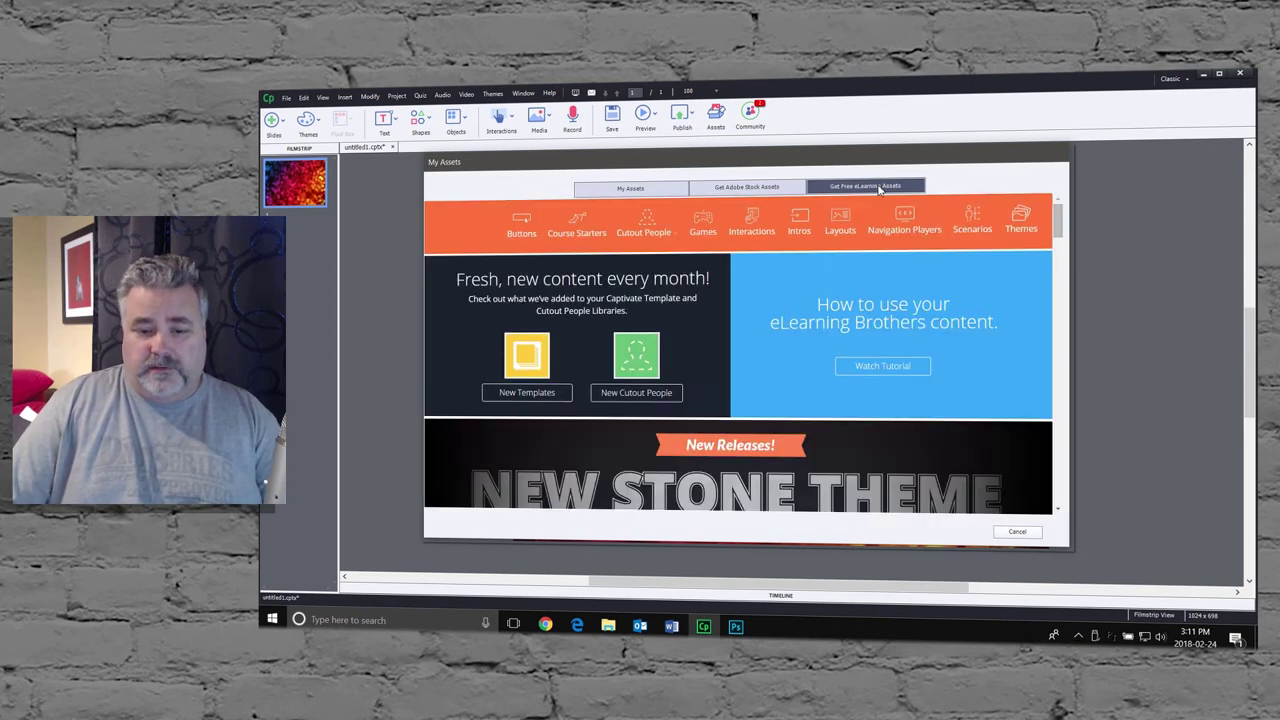
Step: Search the Cutout People Library for 'dancer', then cancel the assets window after no results
left_click(646, 224)
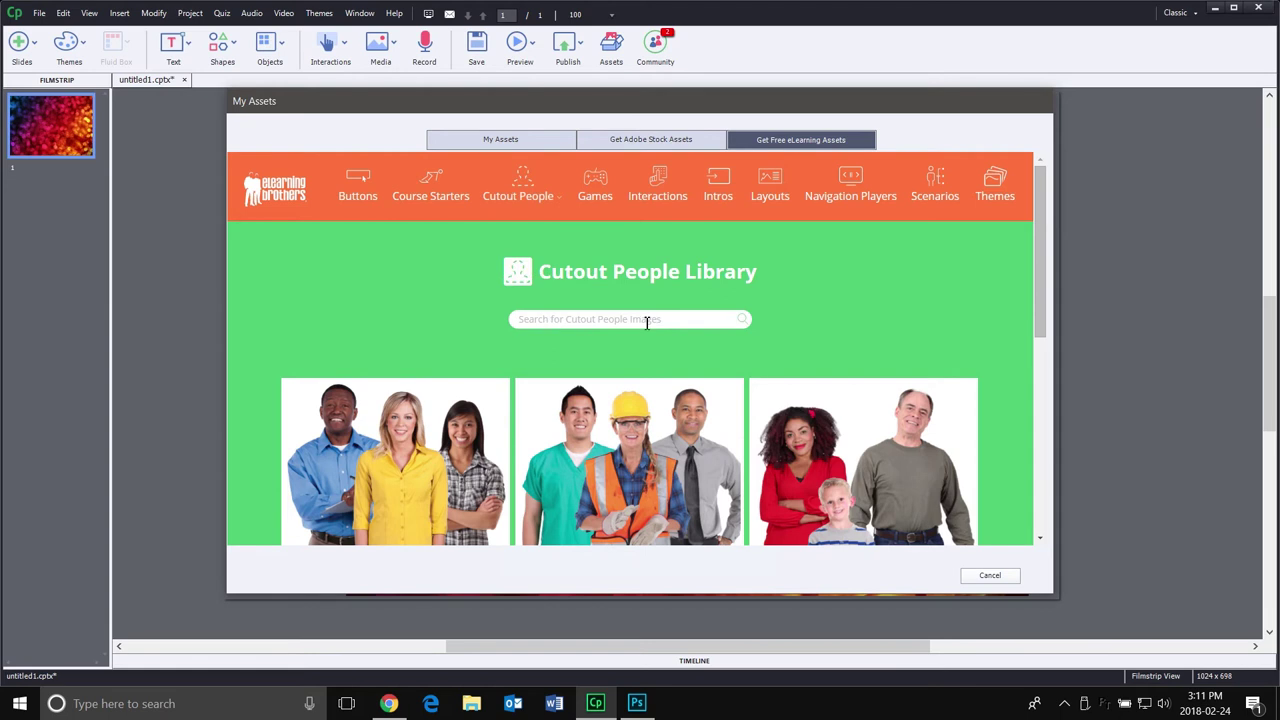
type("dancer")
key("Return")
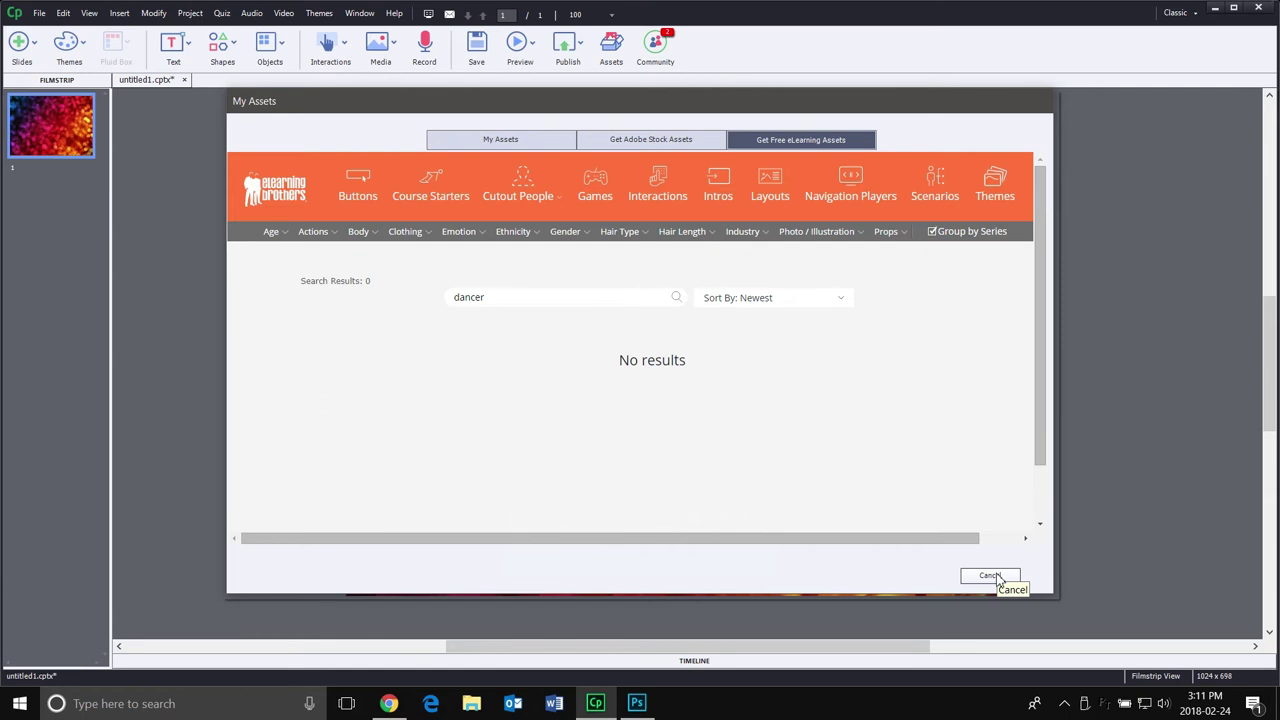
left_click(990, 576)
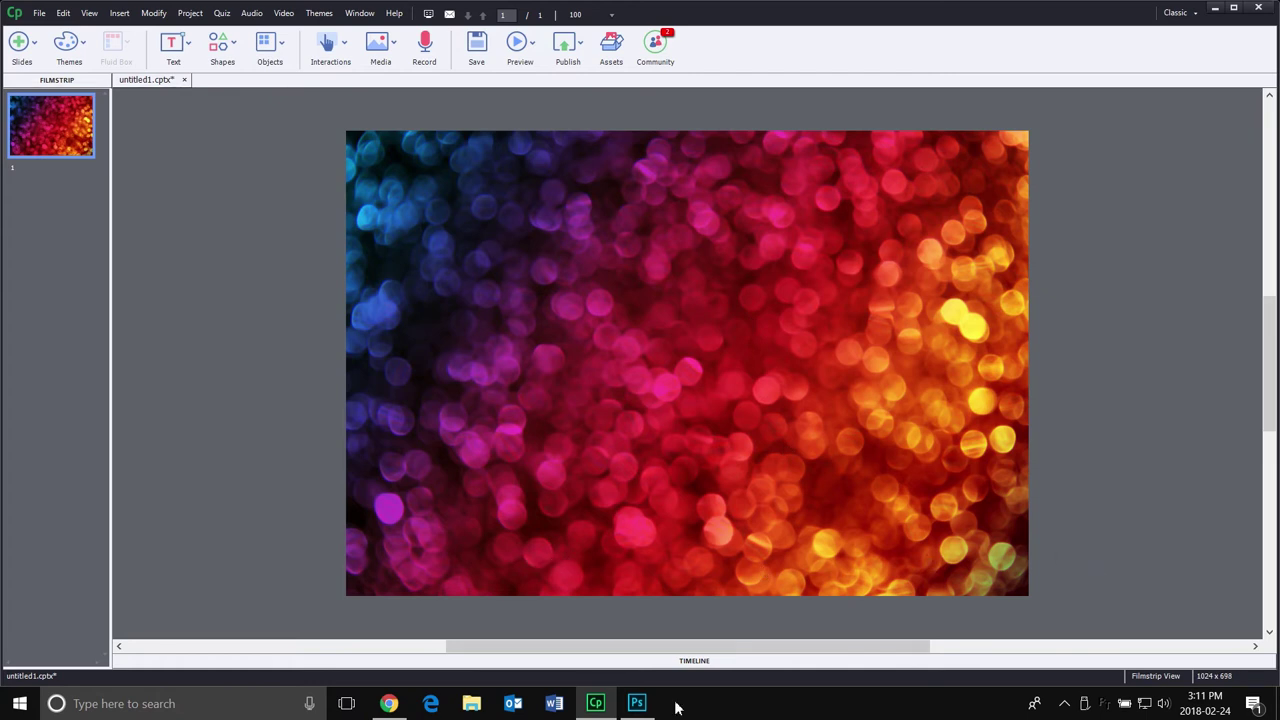
Step: Switch to Photoshop, where the leaping dancer photo is open
left_click(638, 703)
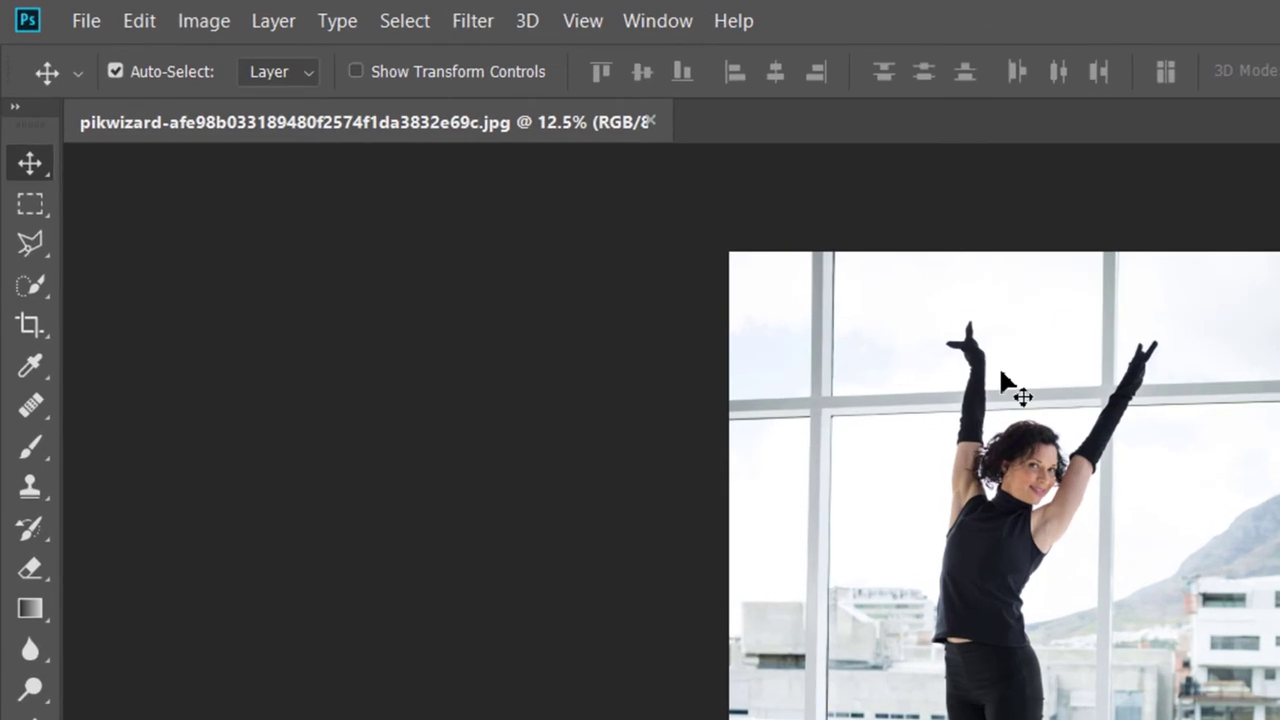
Step: Open Select and Mask and add the dancer's face, torso and legs to the selection
left_click(410, 25)
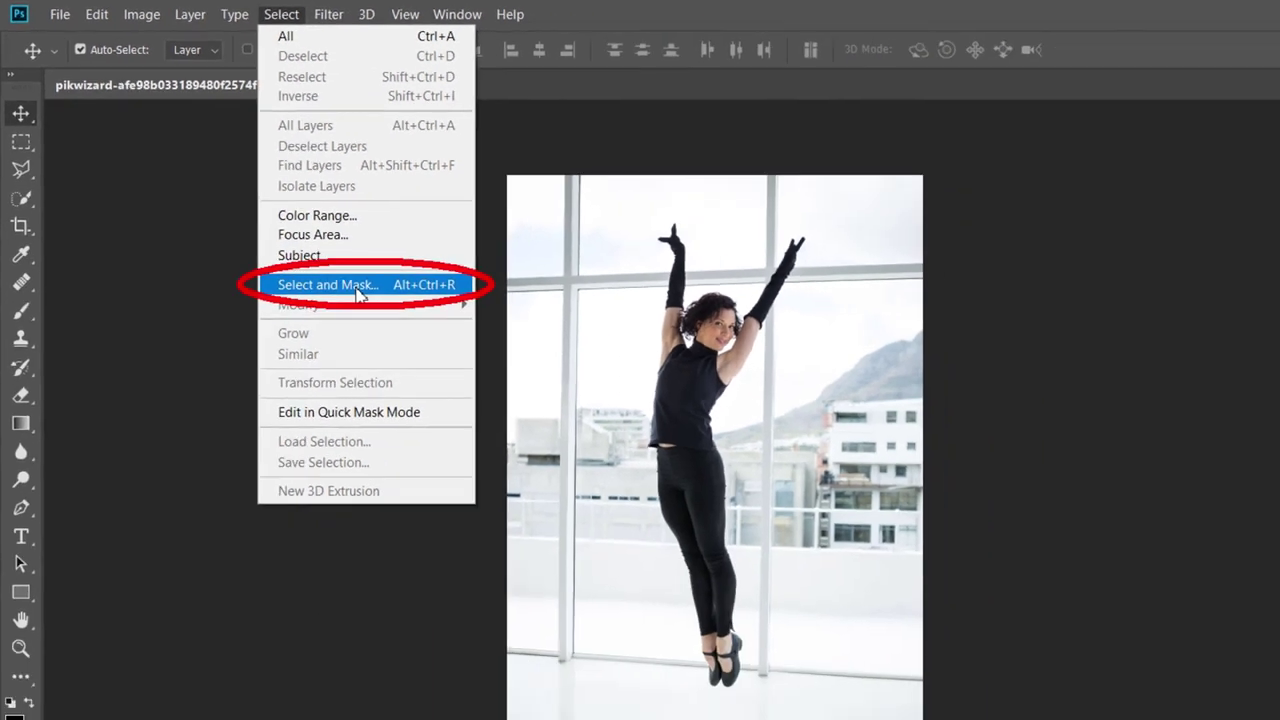
left_click(340, 285)
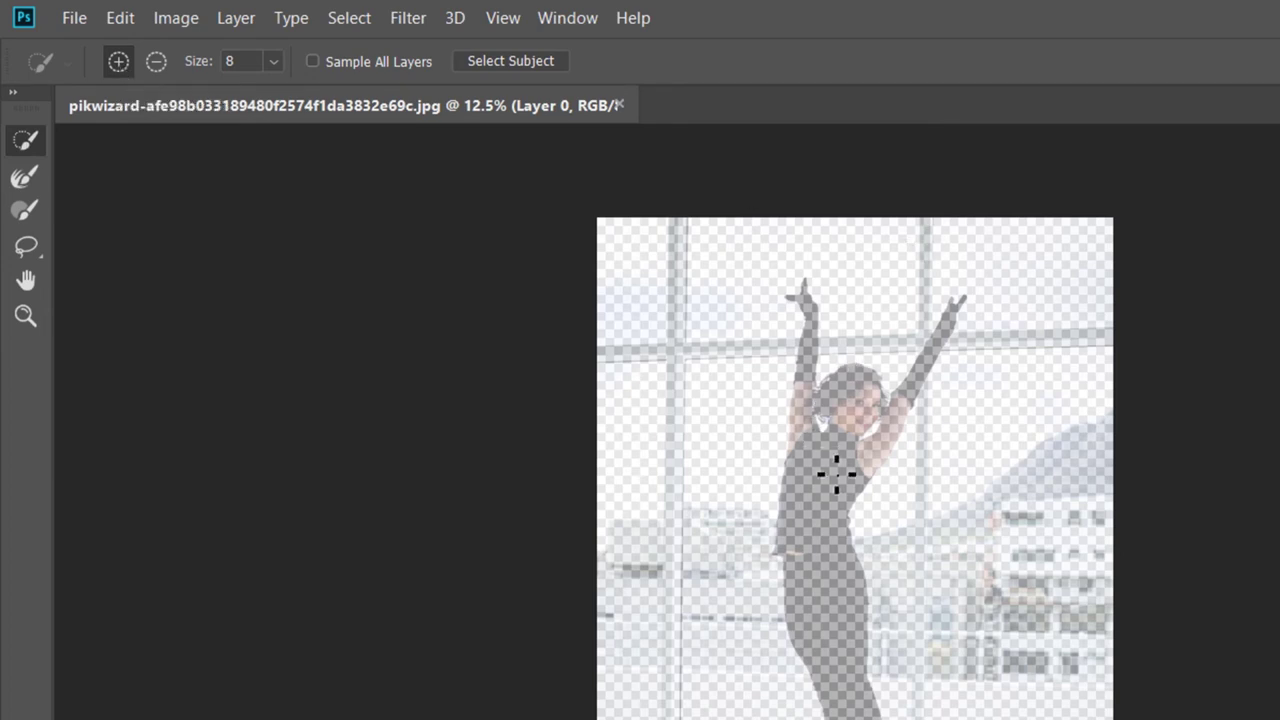
left_click(876, 400)
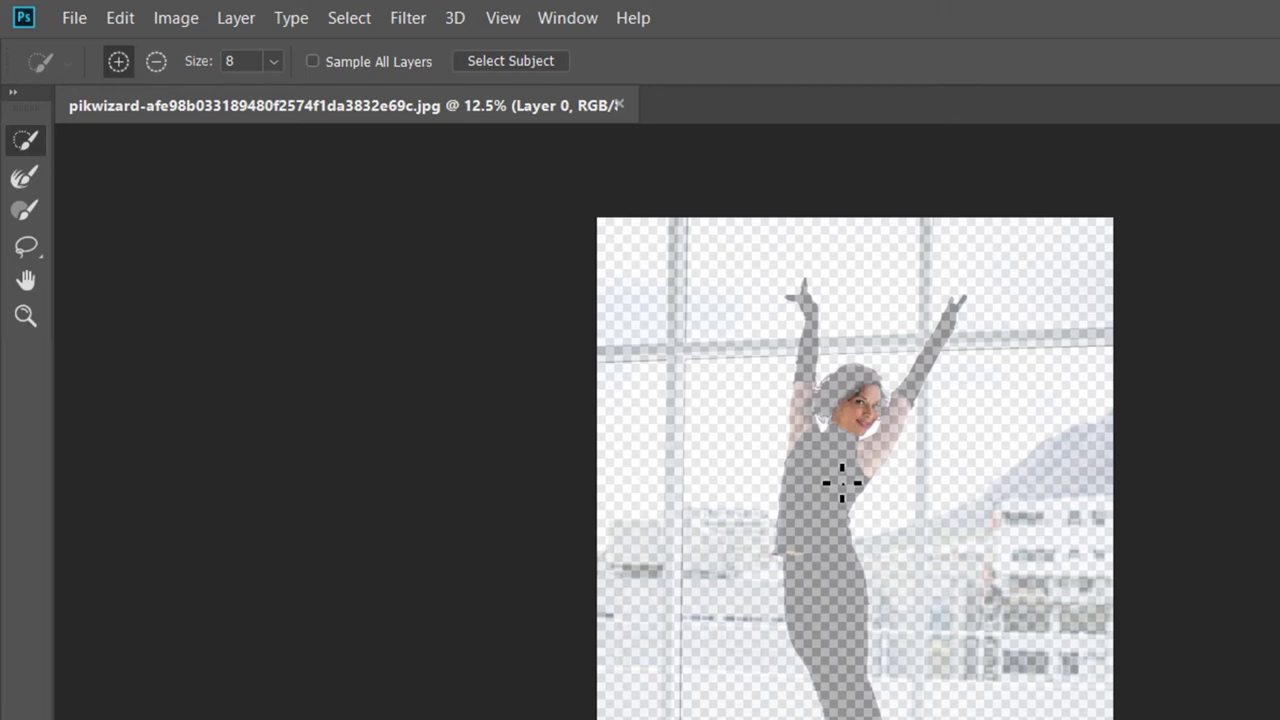
left_click(828, 519)
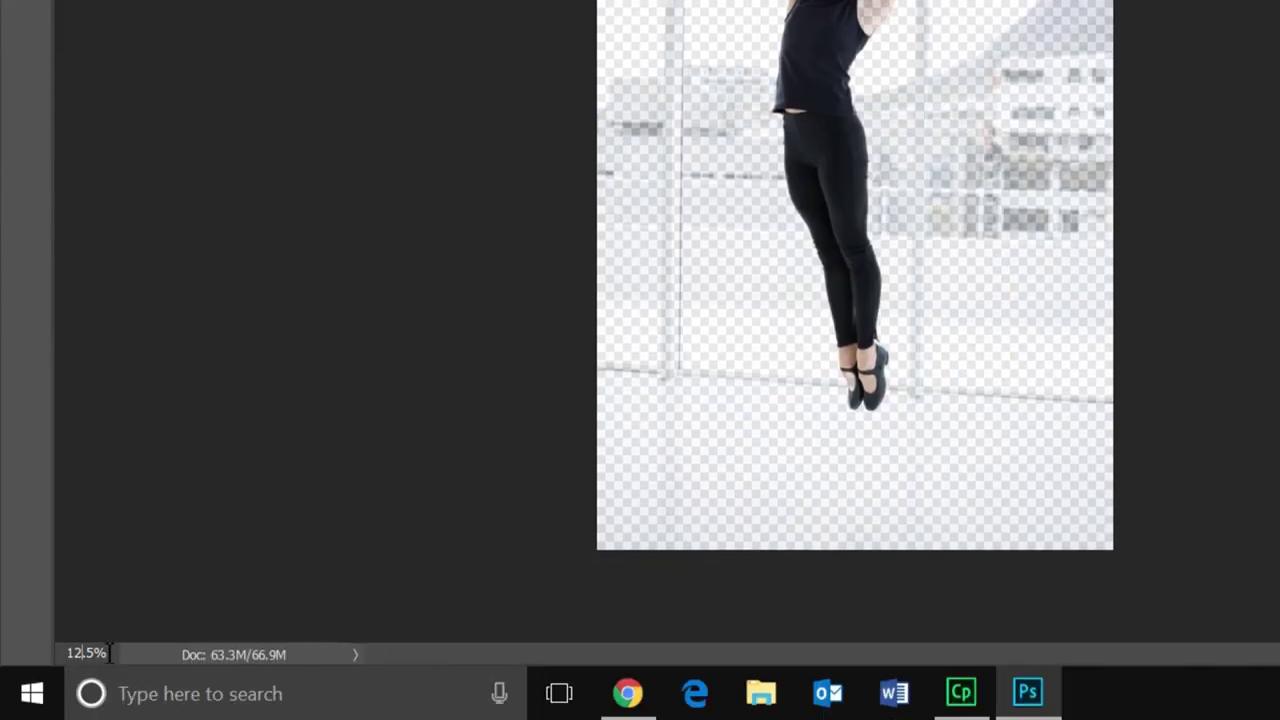
Step: Zoom to 100% and refine the curly hair edge beside the dancer's face
left_click(109, 652)
type("100")
key("Return")
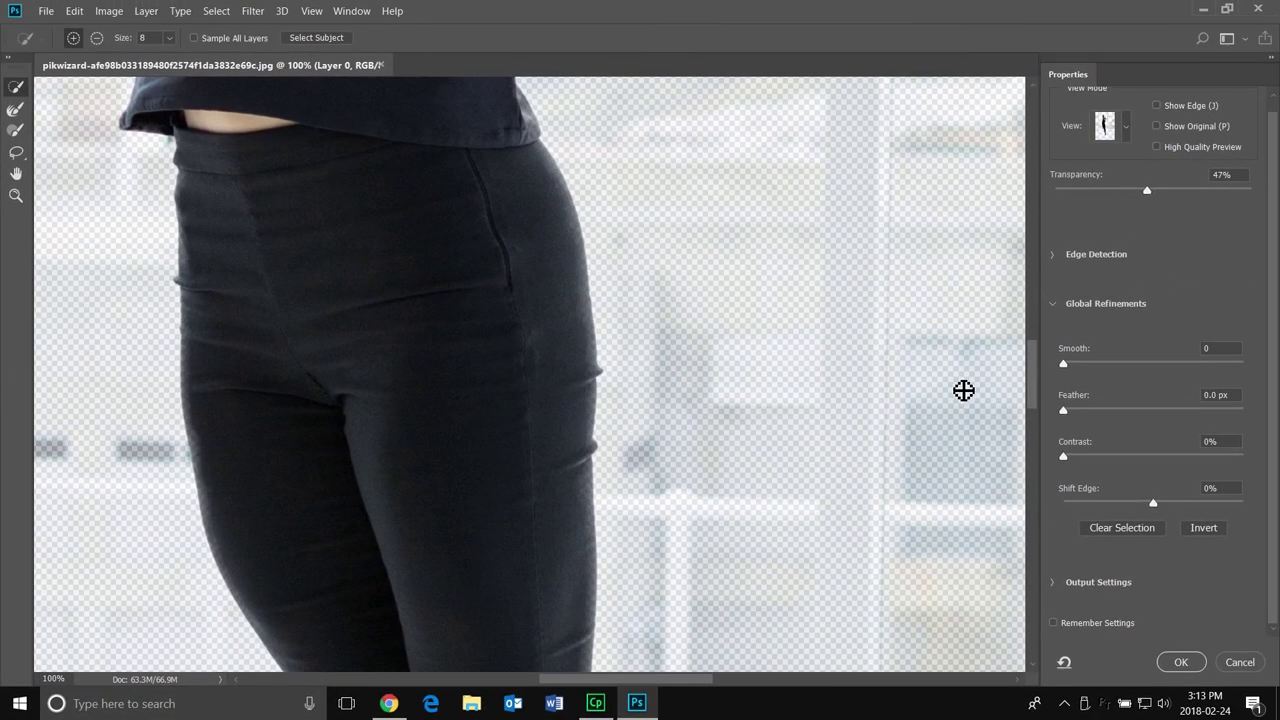
left_click_drag(1085, 349, 1033, 246)
scroll(1030, 262, "up", 3)
mouse_move(679, 482)
left_mouse_down()
mouse_move(646, 512)
mouse_move(669, 484)
mouse_move(692, 581)
left_mouse_up()
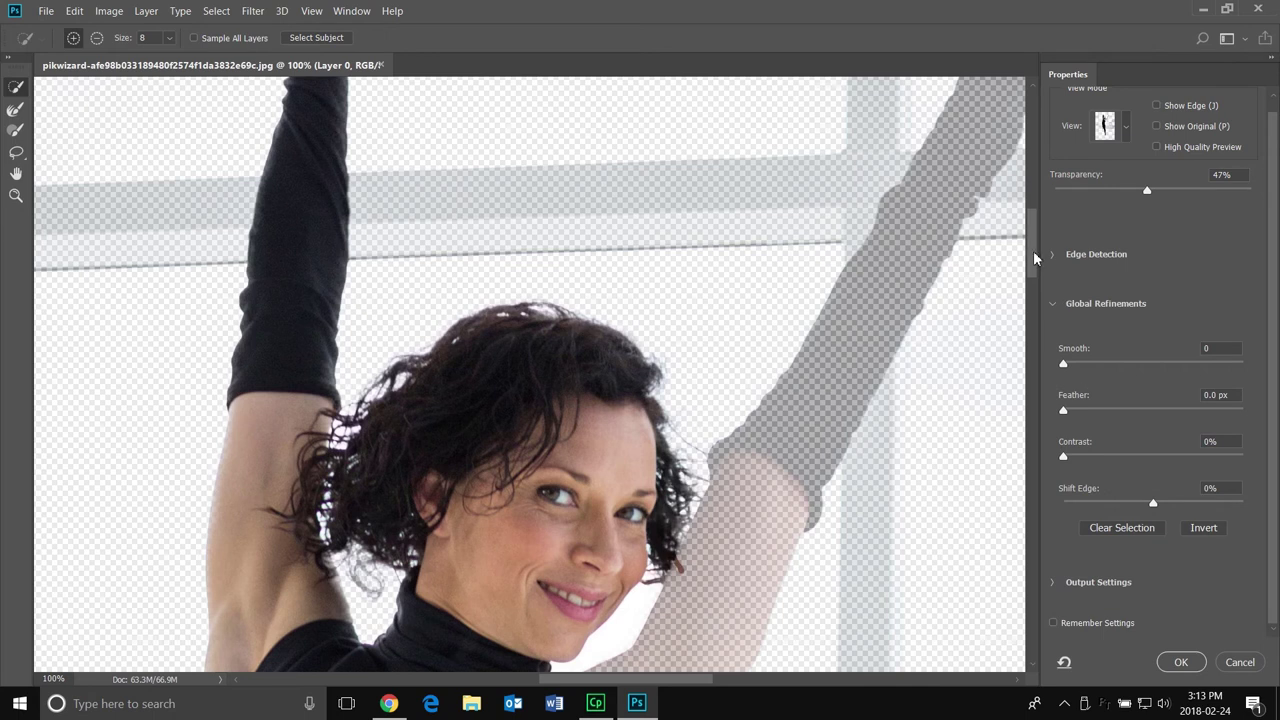
Step: Paint the missing patch on the dancer's left calf back into the selection
left_click_drag(1034, 252, 1034, 276)
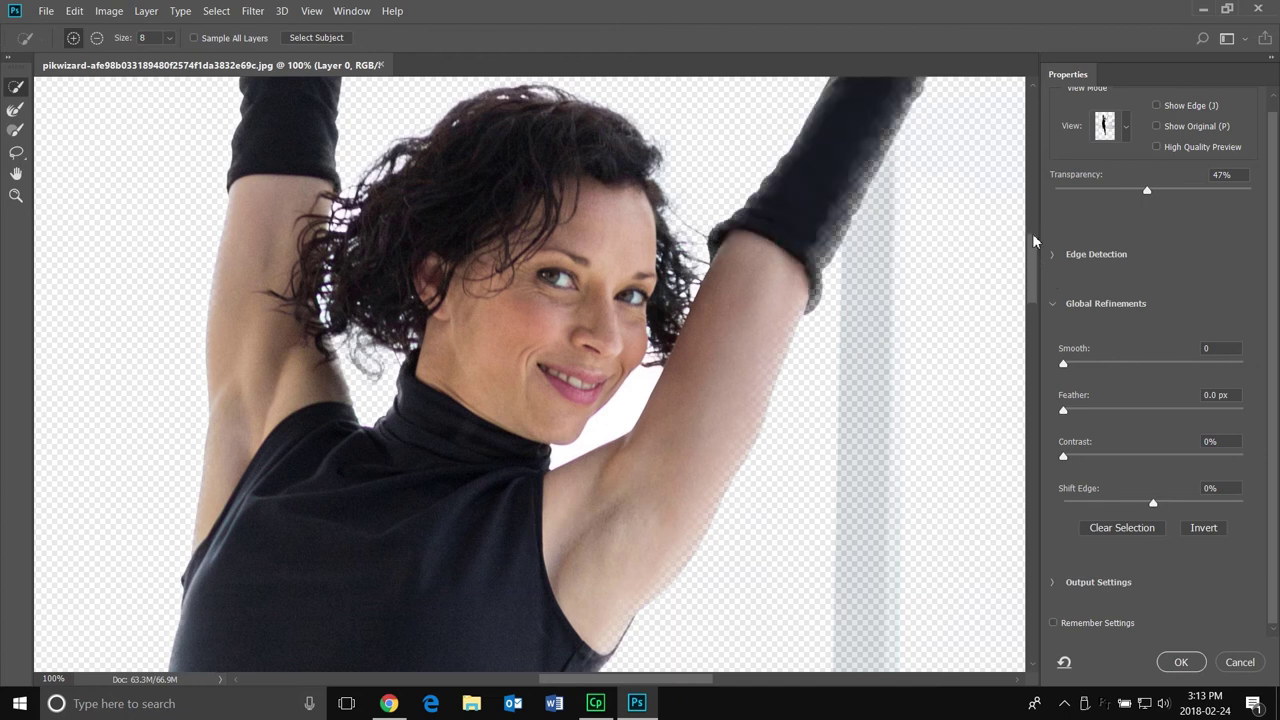
scroll(1034, 240, "up", 5)
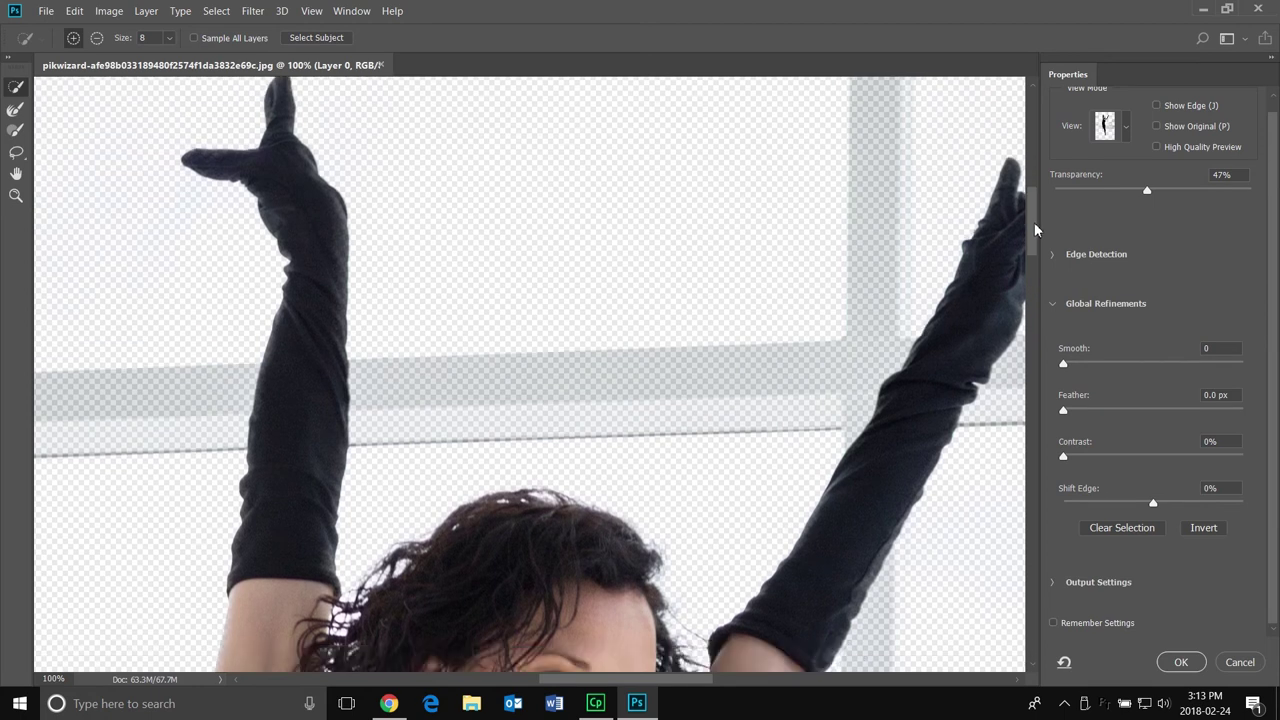
scroll(874, 492, "right", 4)
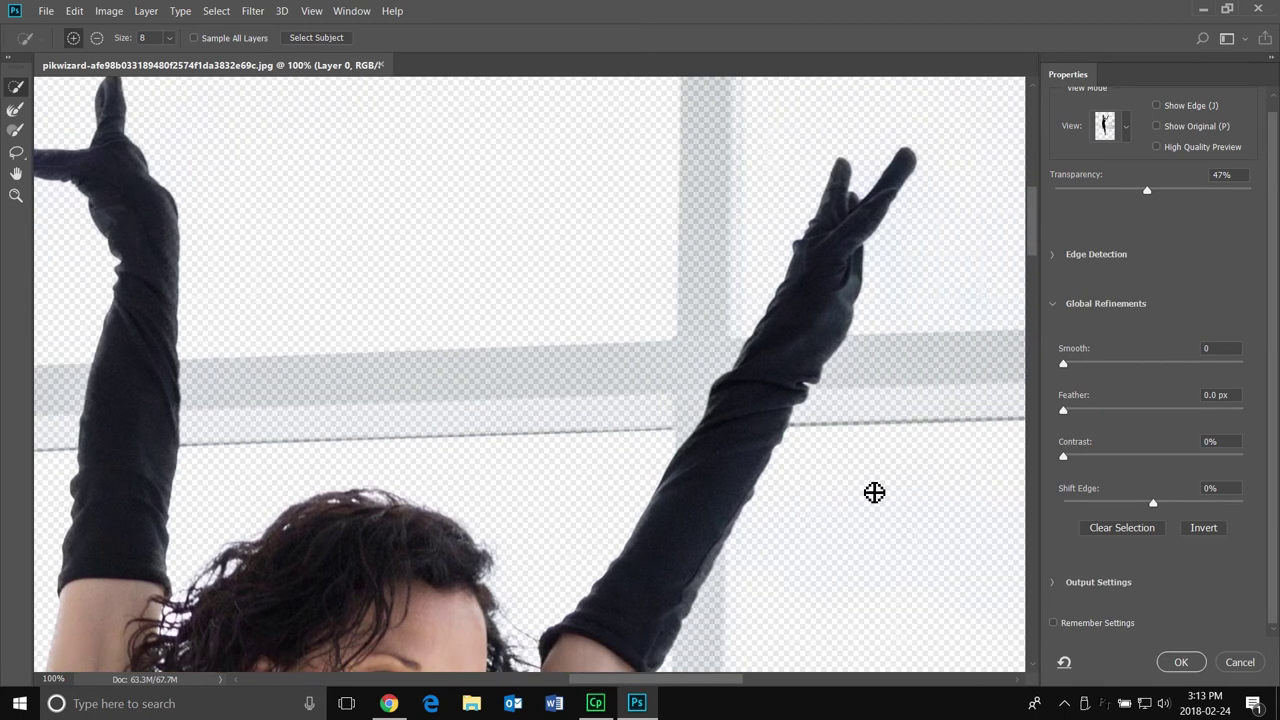
left_click_drag(1032, 236, 1032, 262)
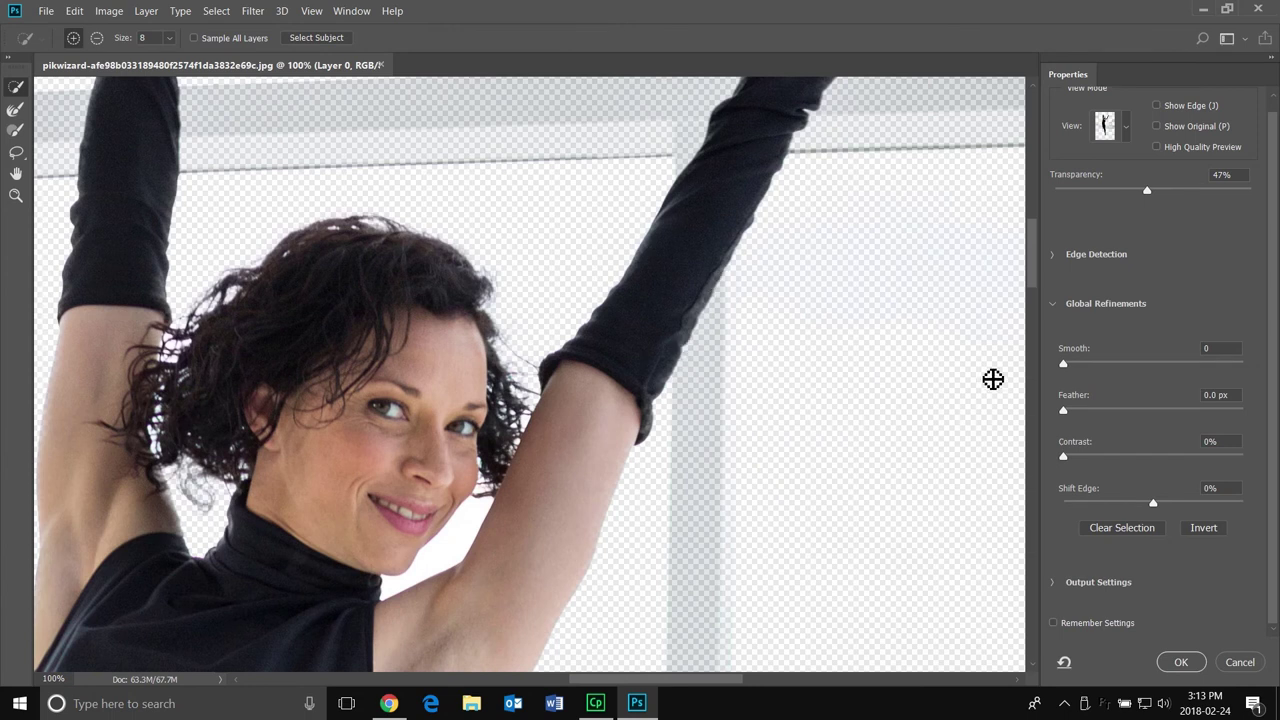
left_click_drag(1032, 252, 1037, 486)
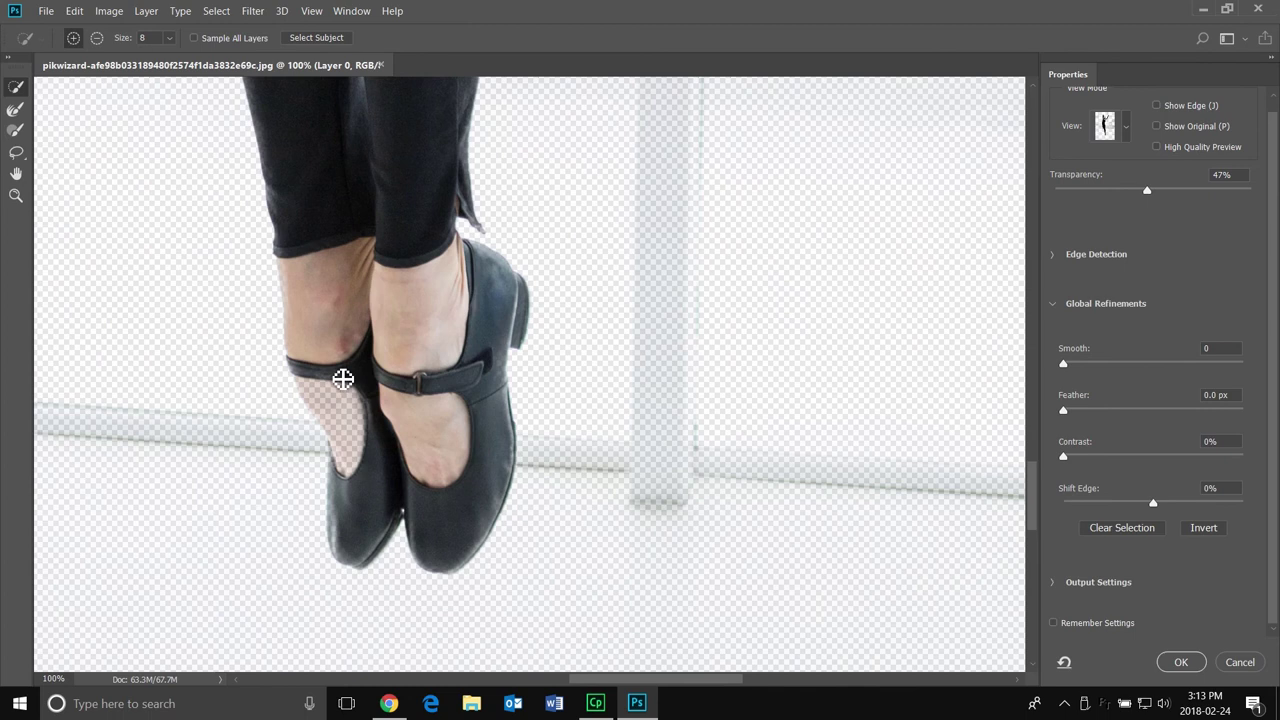
mouse_move(343, 378)
left_mouse_down()
mouse_move(374, 457)
mouse_move(371, 491)
left_mouse_up()
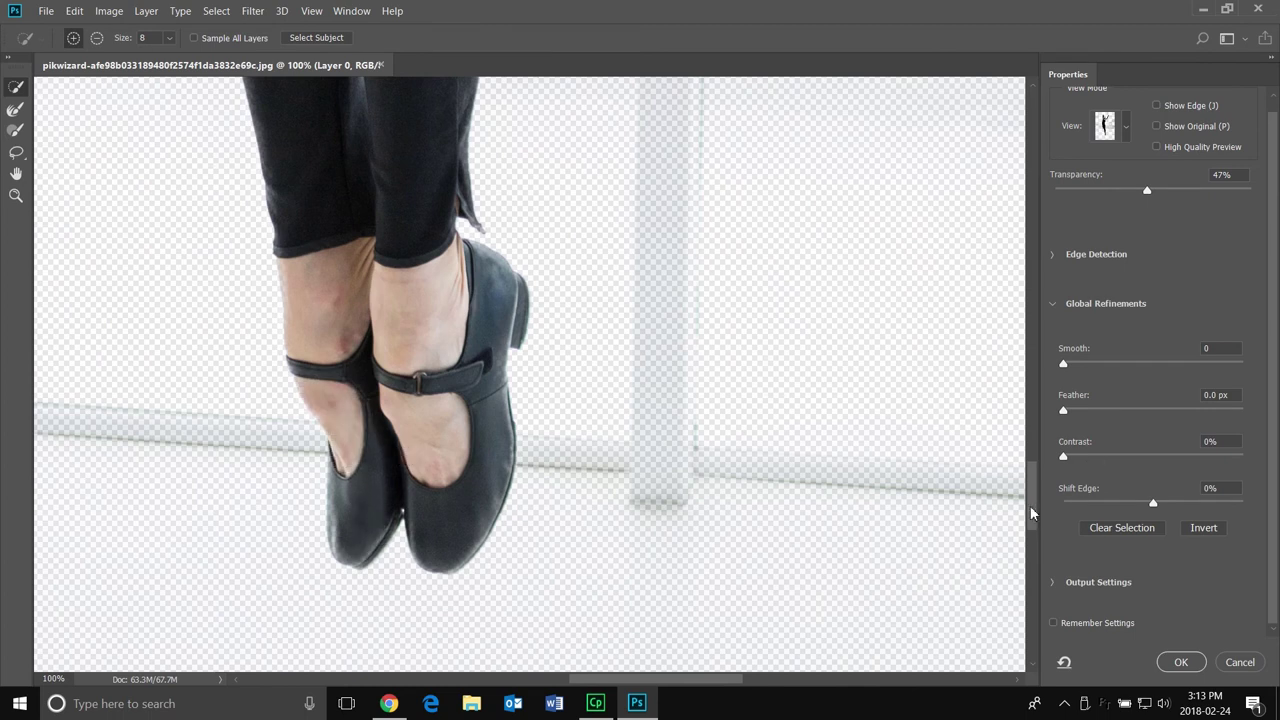
left_click_drag(1030, 505, 1040, 276)
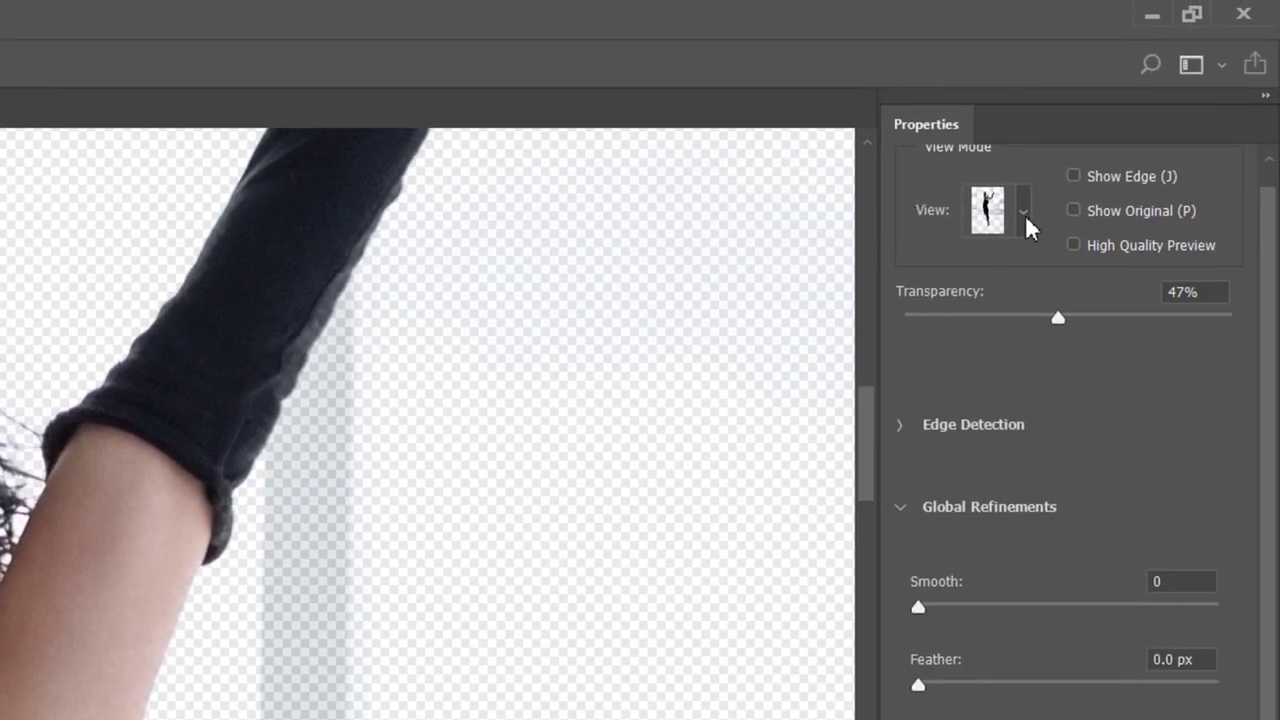
Step: Subtract the background along the raised arm edge from armpit to hair
left_click(1023, 212)
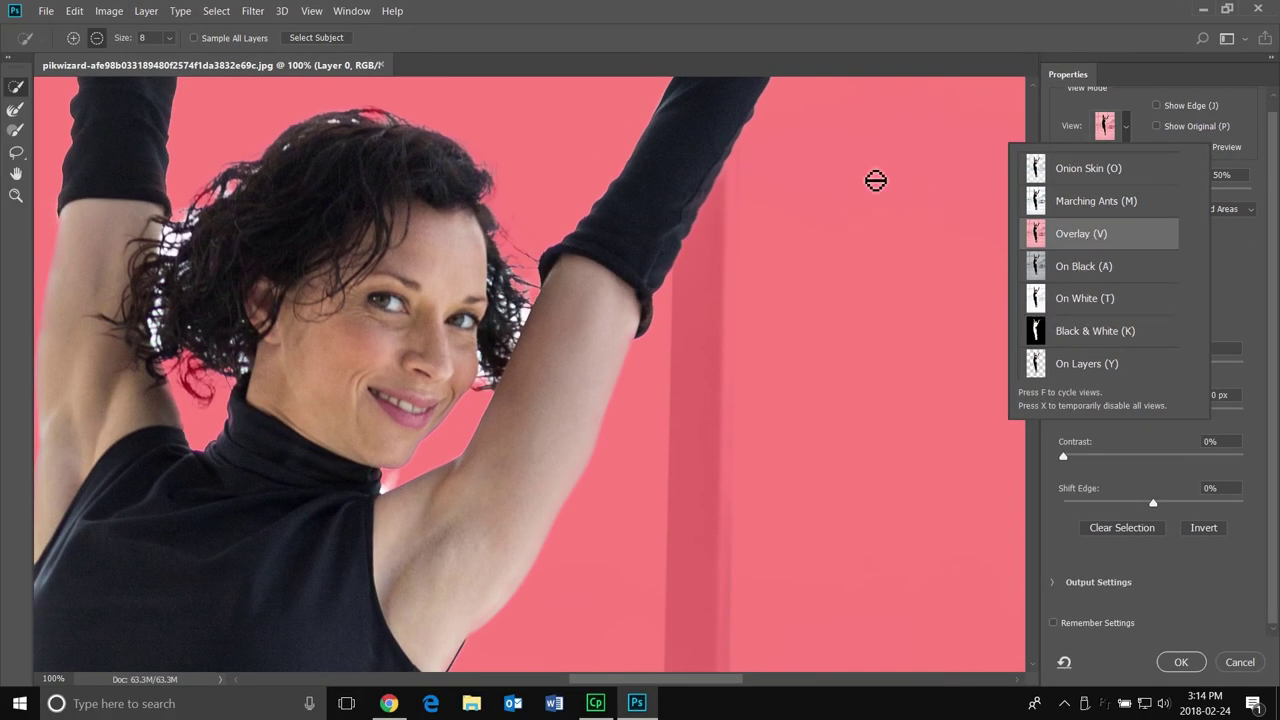
left_click(1035, 96)
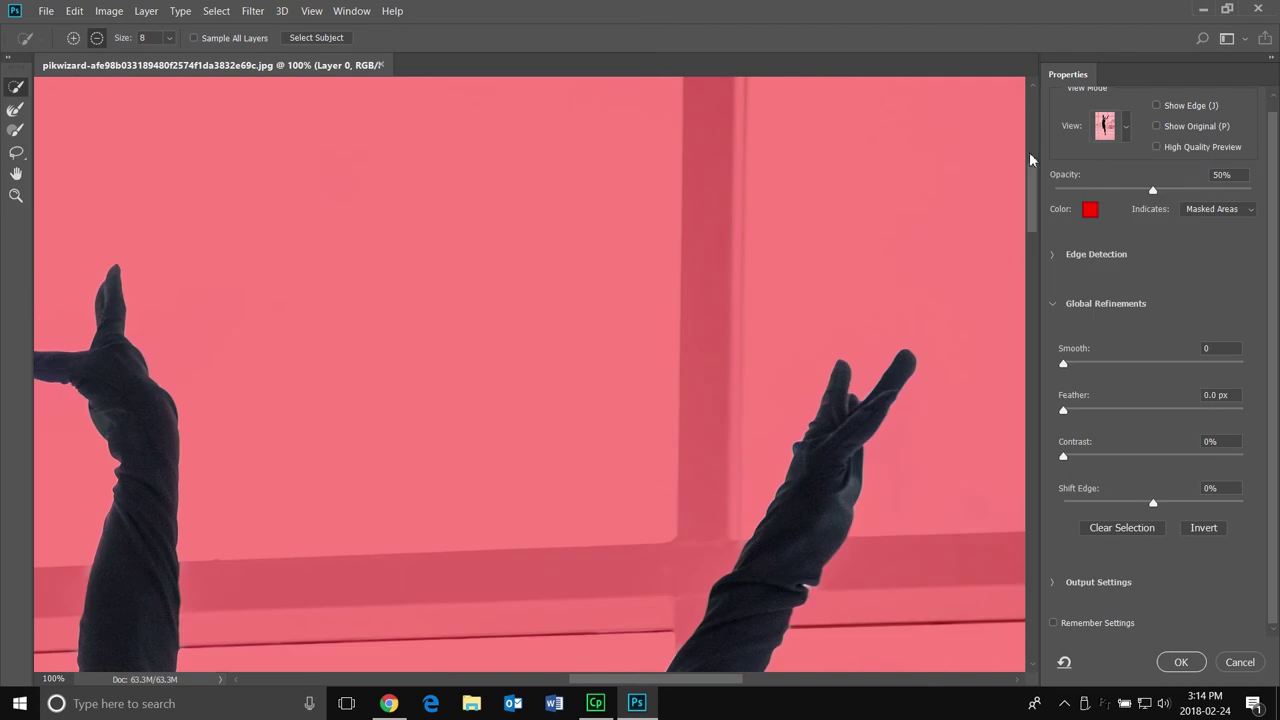
left_click_drag(1029, 184, 1043, 258)
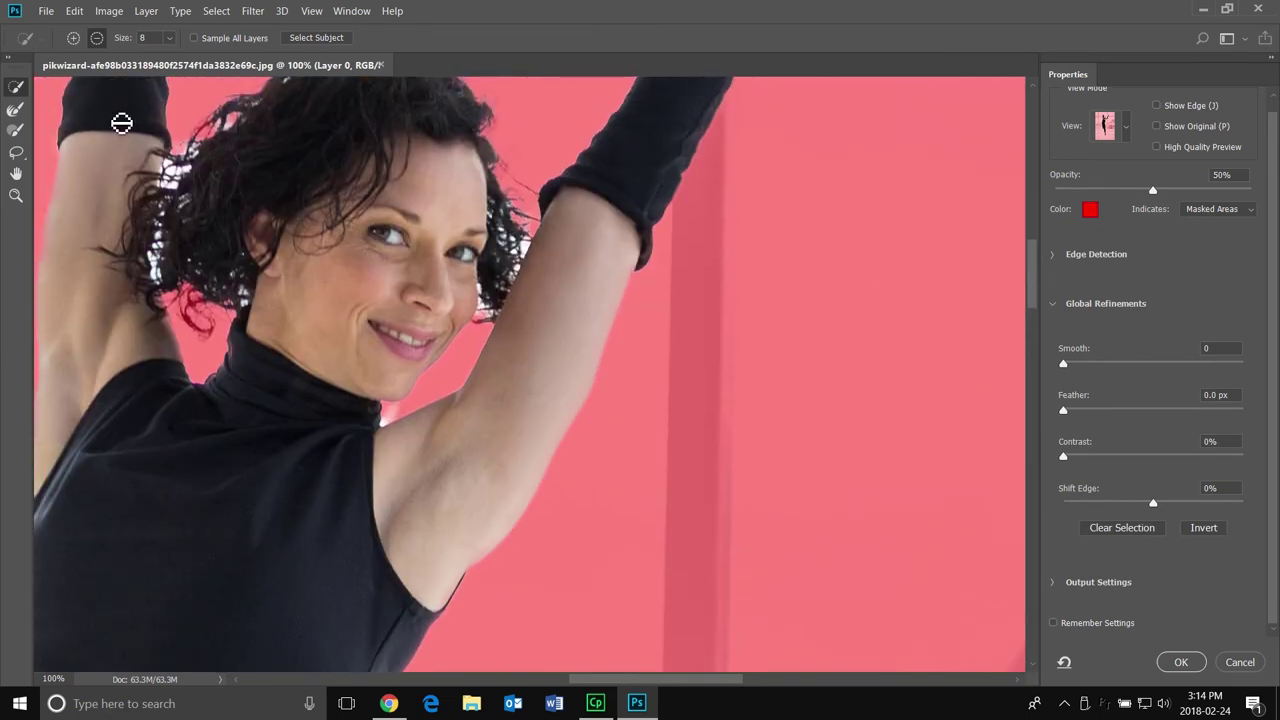
left_click(96, 38)
mouse_move(402, 422)
left_mouse_down()
mouse_move(468, 395)
mouse_move(545, 253)
mouse_move(500, 253)
left_mouse_up()
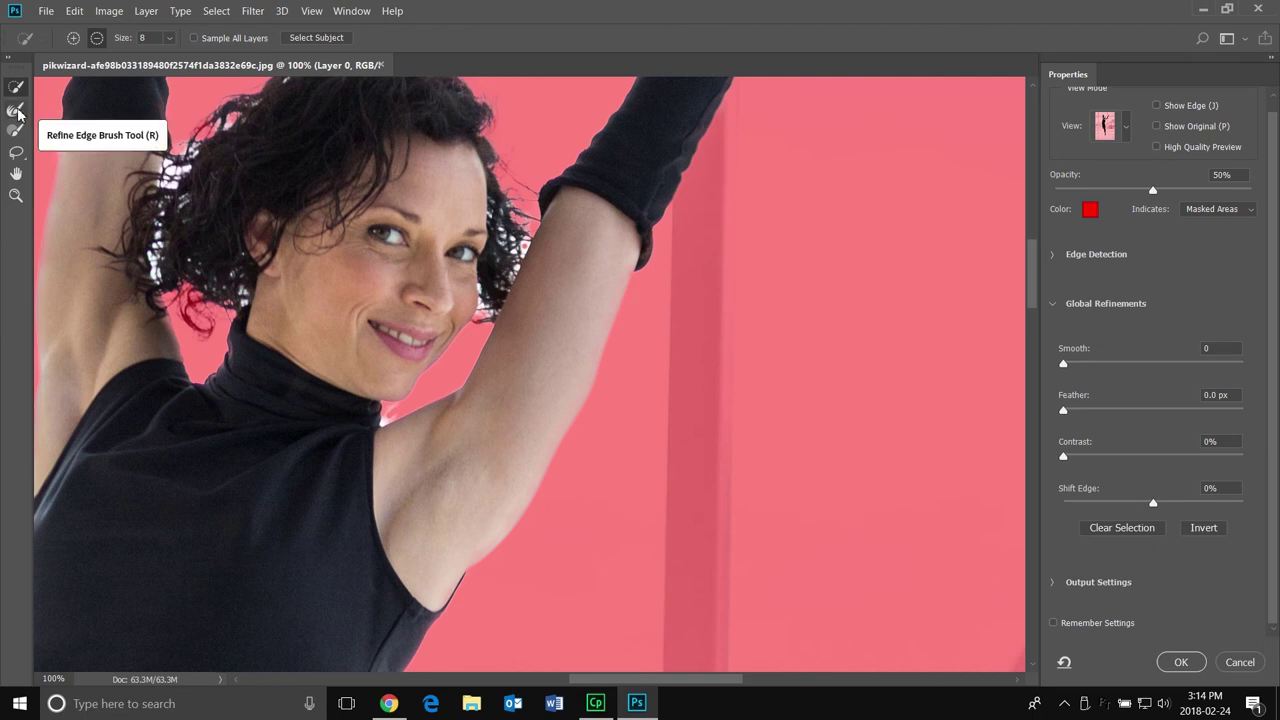
Step: Refine the hair edges with the Refine Edge Brush at size 50, capturing stray strands
left_click(18, 113)
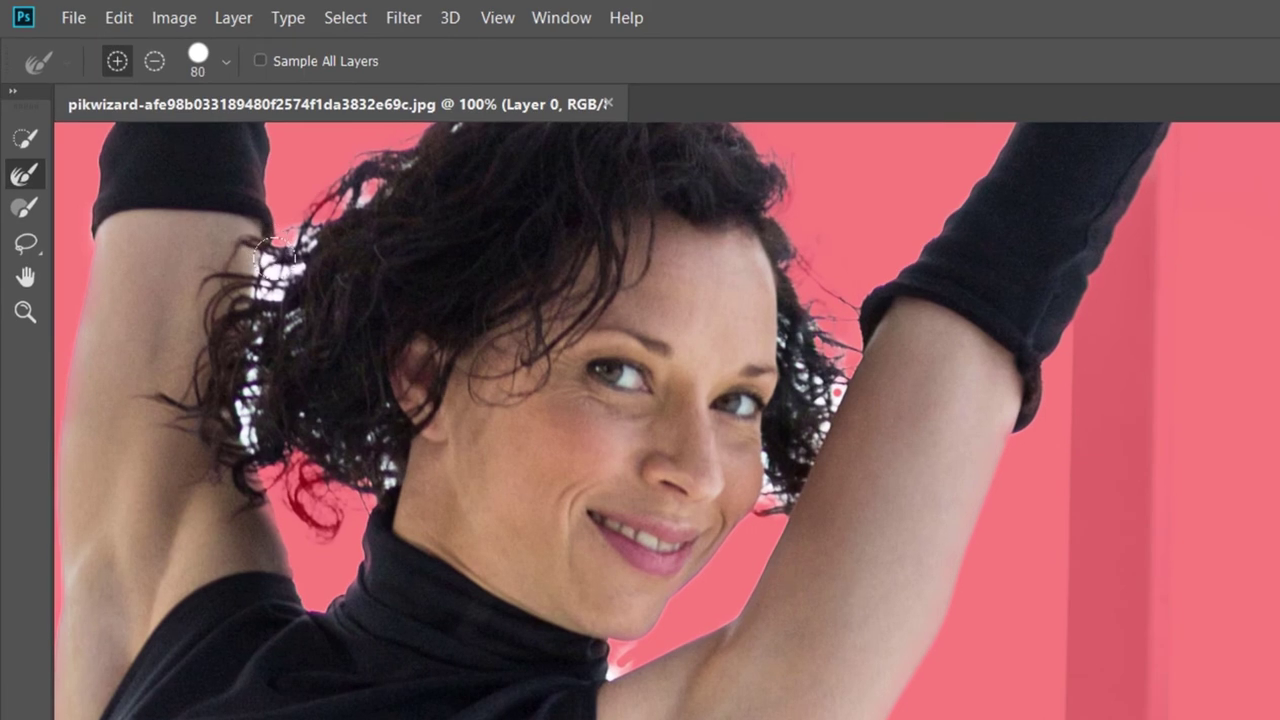
key("bracketleft")
key("bracketleft")
key("bracketleft")
mouse_move(313, 210)
left_mouse_down()
mouse_move(250, 335)
mouse_move(260, 478)
left_mouse_up()
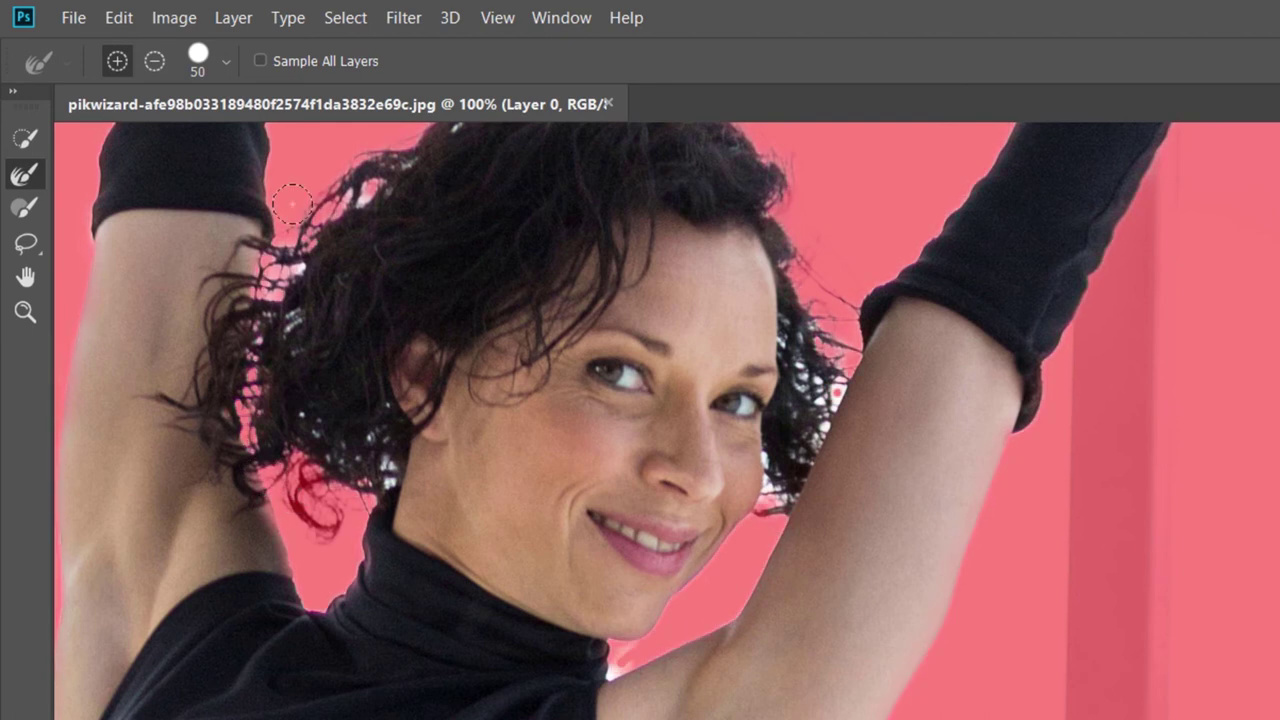
mouse_move(292, 204)
left_mouse_down()
mouse_move(340, 197)
mouse_move(292, 240)
mouse_move(338, 186)
left_mouse_up()
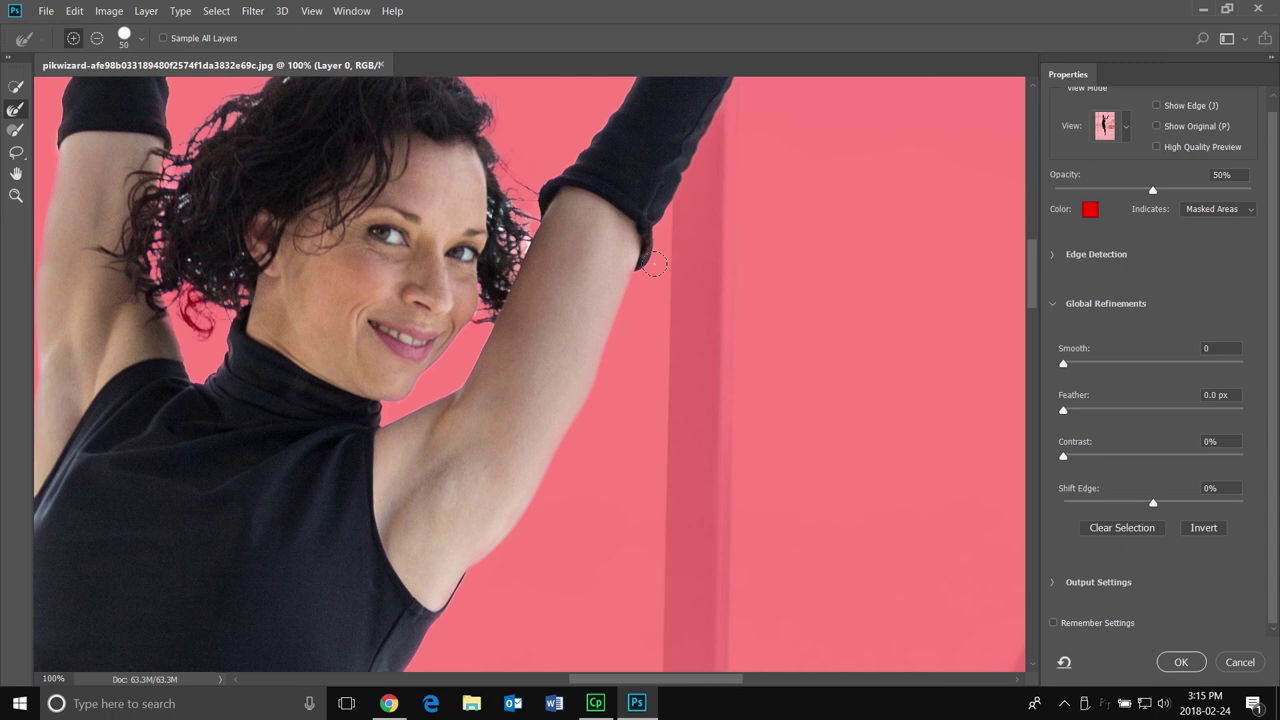
Step: Preview the dancer's mask in Black & White view
left_click(1127, 142)
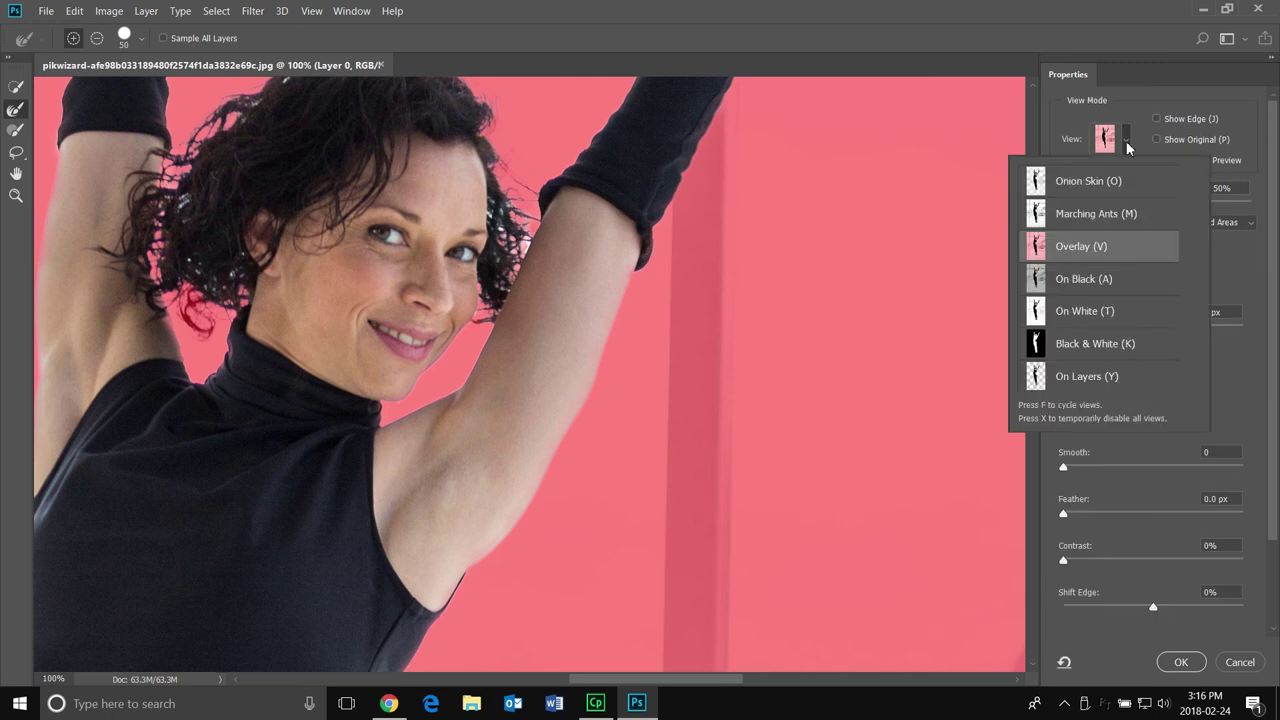
left_click(1070, 356)
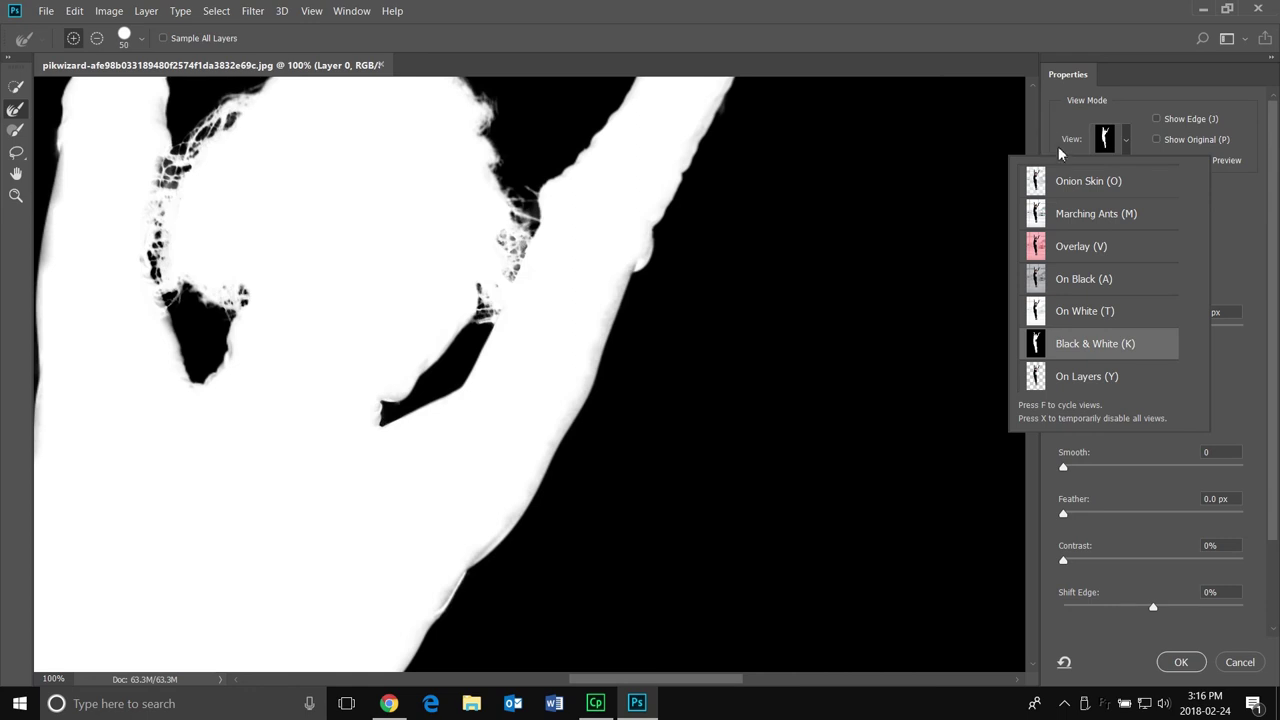
left_click(1036, 123)
scroll(1034, 118, "up", 5)
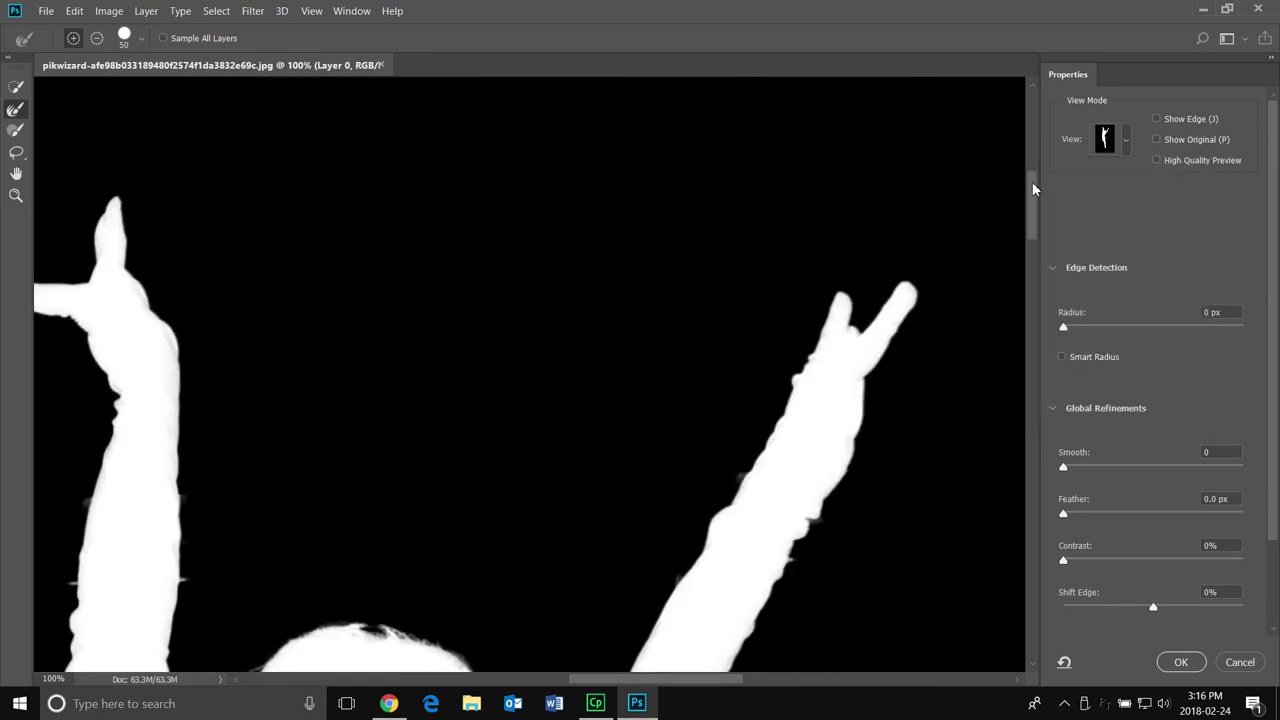
left_click_drag(1033, 183, 1031, 372)
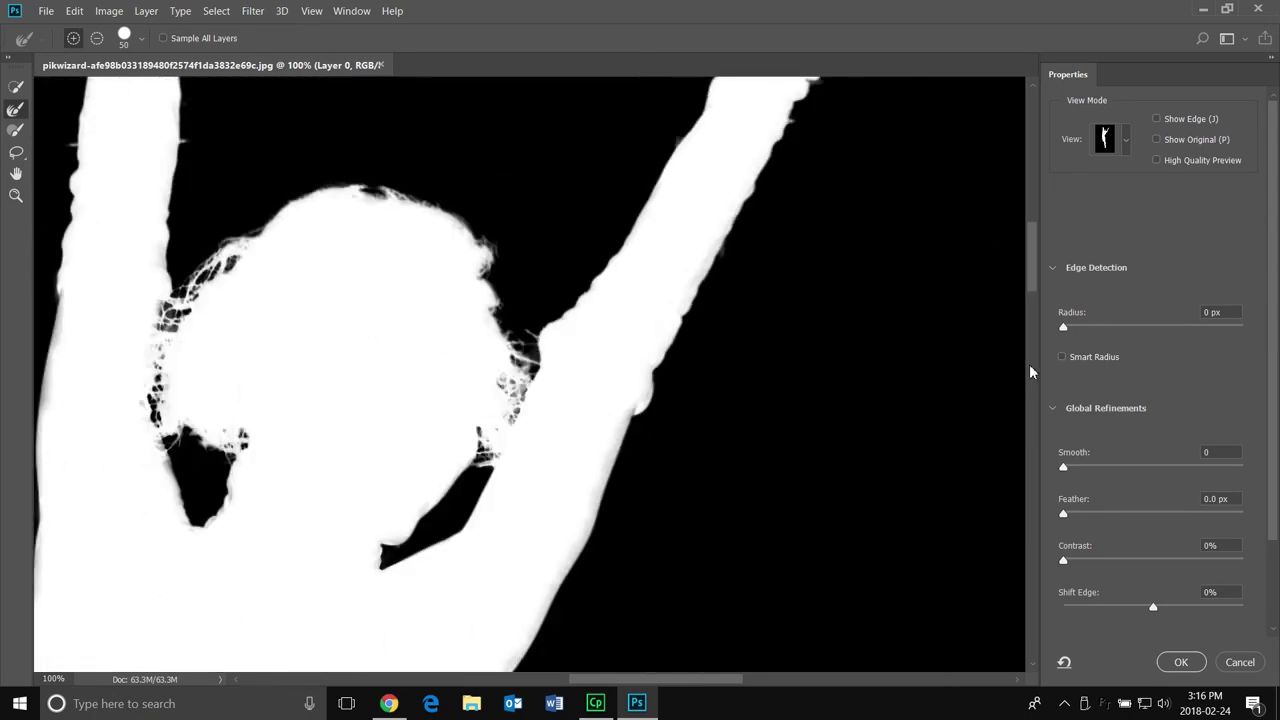
Step: Switch to Onion Skin at 100% transparency and apply the selection as a layer mask
left_click(1127, 141)
left_click(1120, 183)
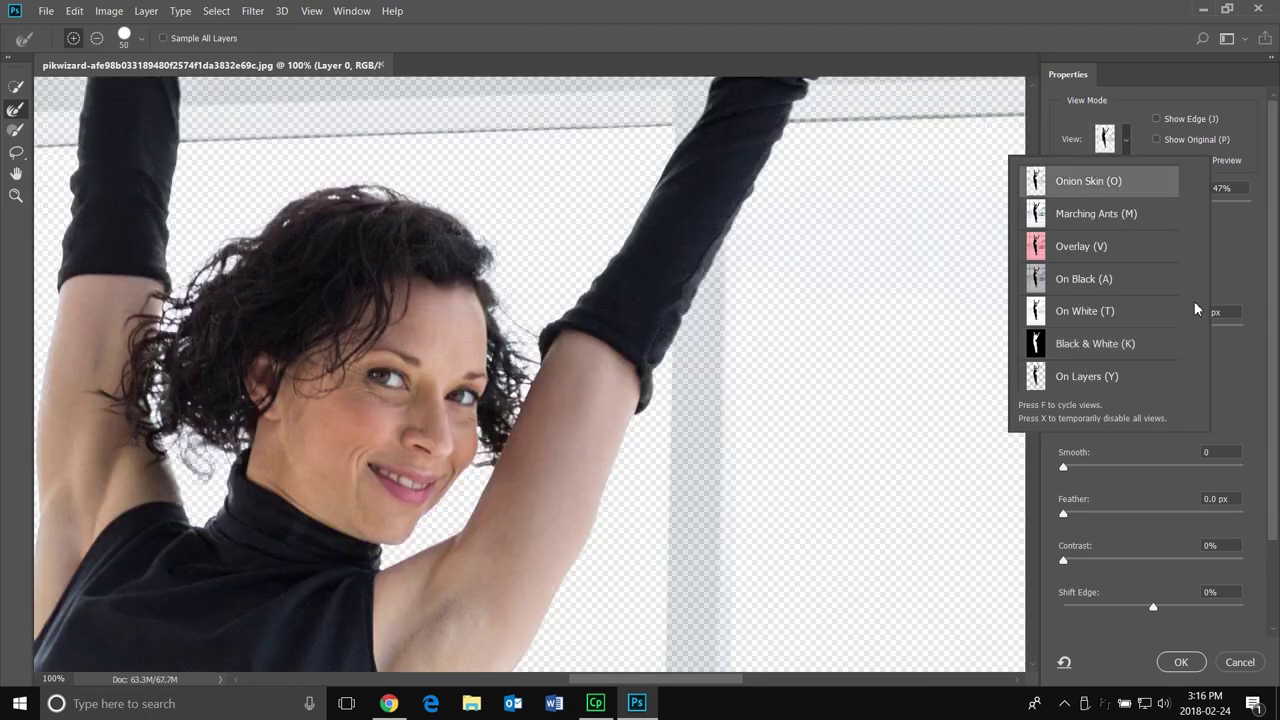
left_click(1249, 225)
left_click_drag(1161, 206, 1251, 210)
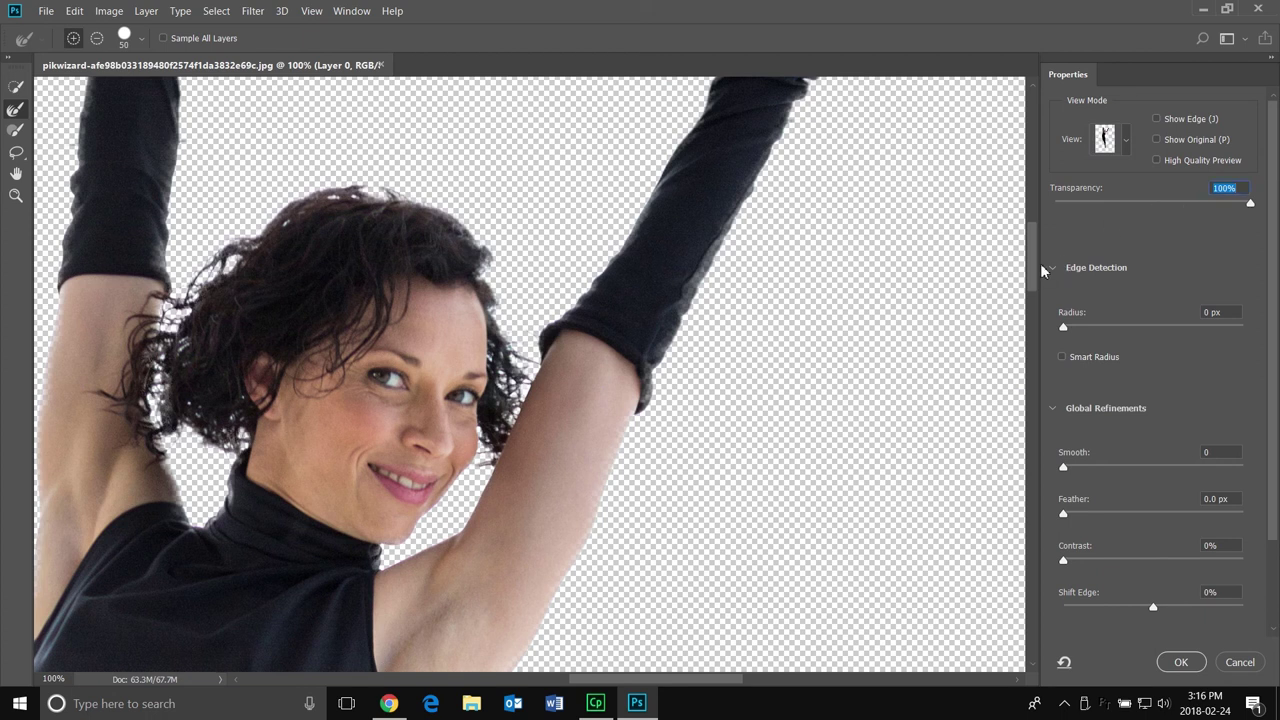
left_click_drag(1040, 267, 1054, 457)
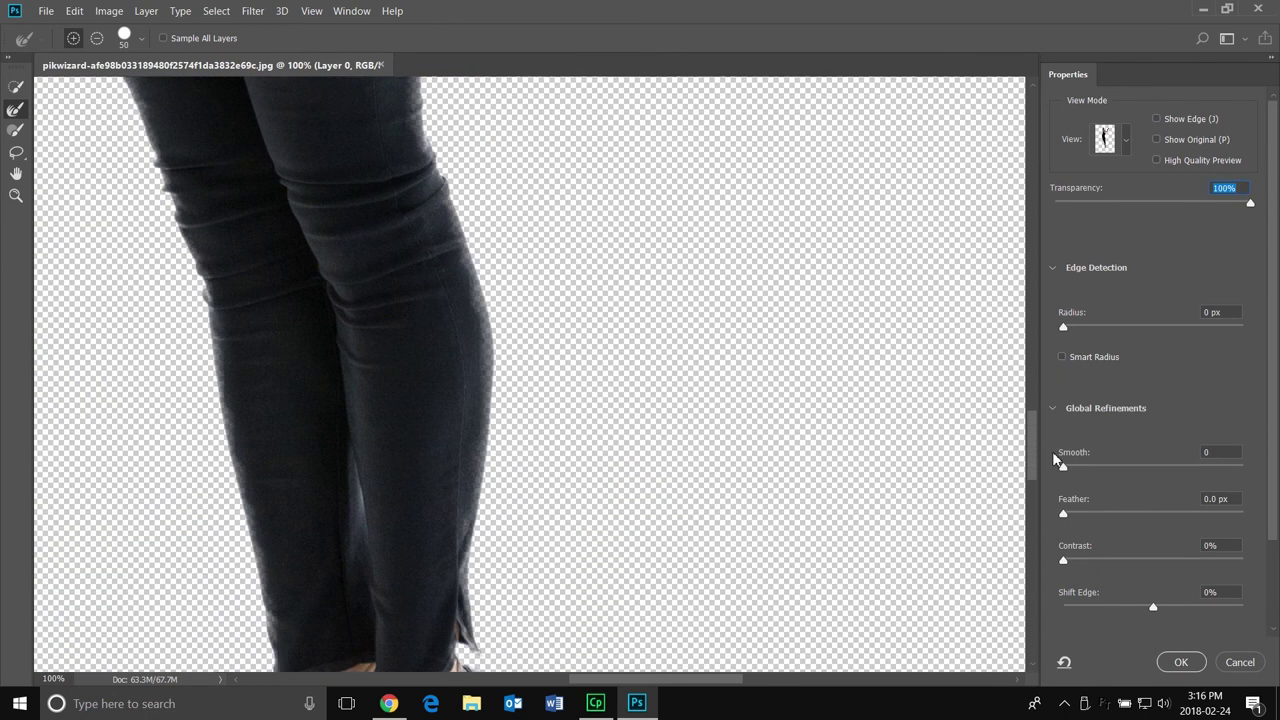
left_click(1181, 662)
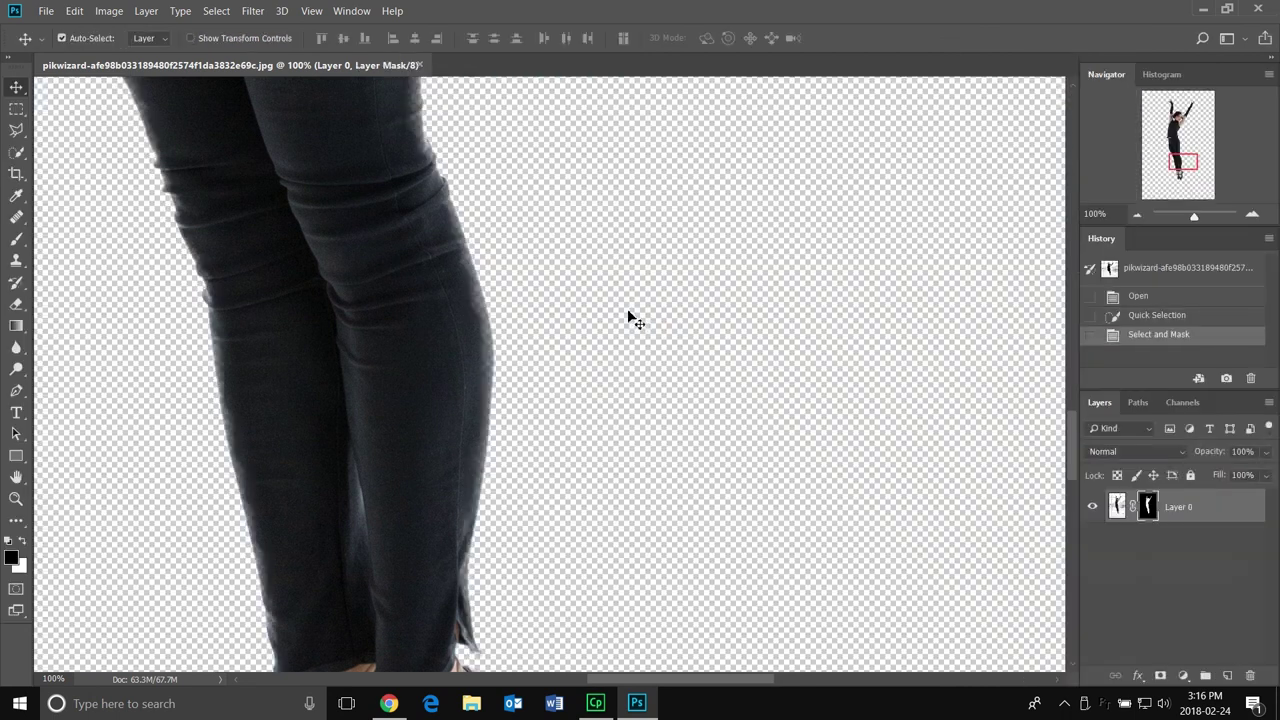
Step: Crop the canvas to a rectangle drawn around the whole dancer and deselect
left_click(1138, 215)
left_click(1138, 215)
left_click(1138, 215)
left_click(1138, 215)
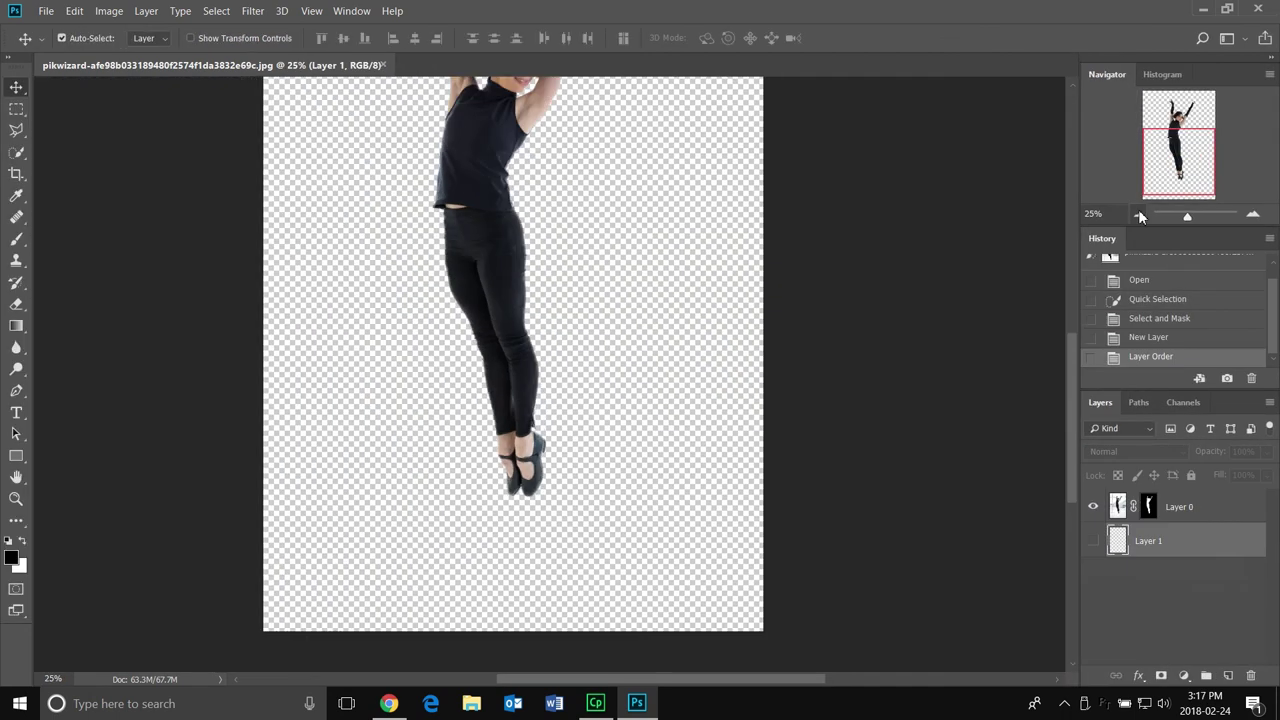
left_click(1138, 214)
left_click_drag(1182, 154, 1178, 134)
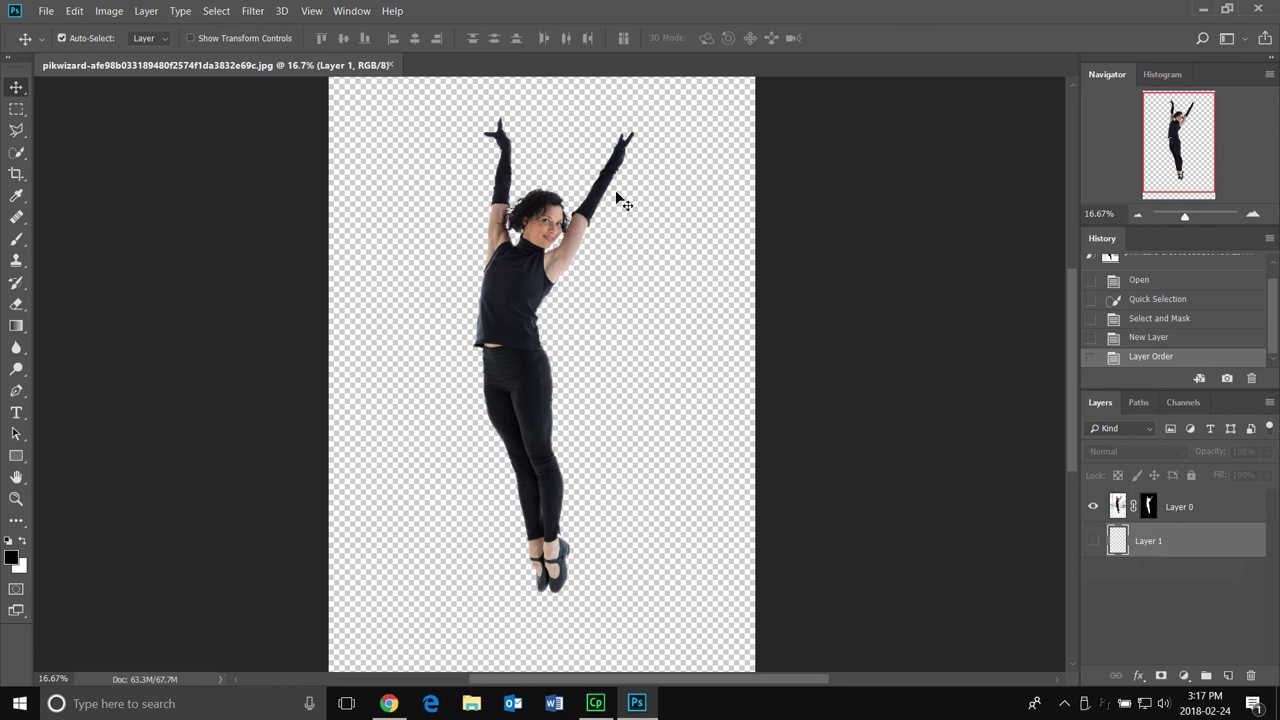
left_click(16, 109)
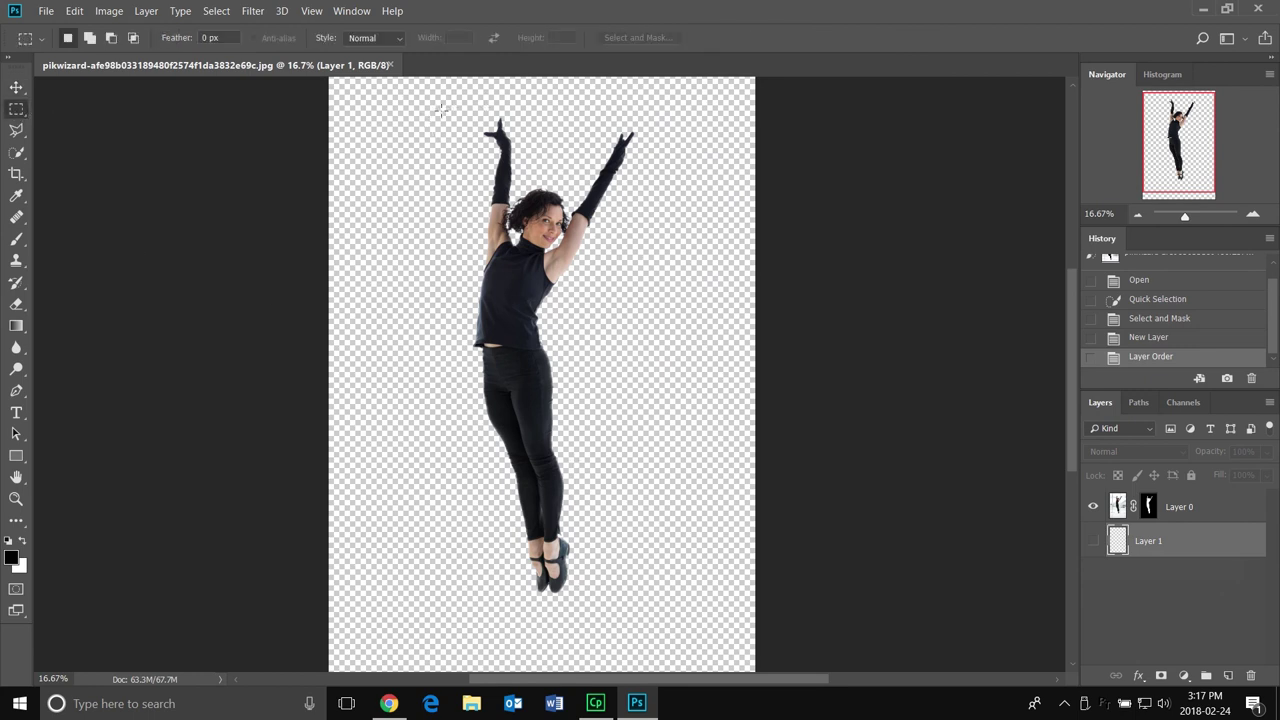
left_click_drag(440, 110, 860, 618)
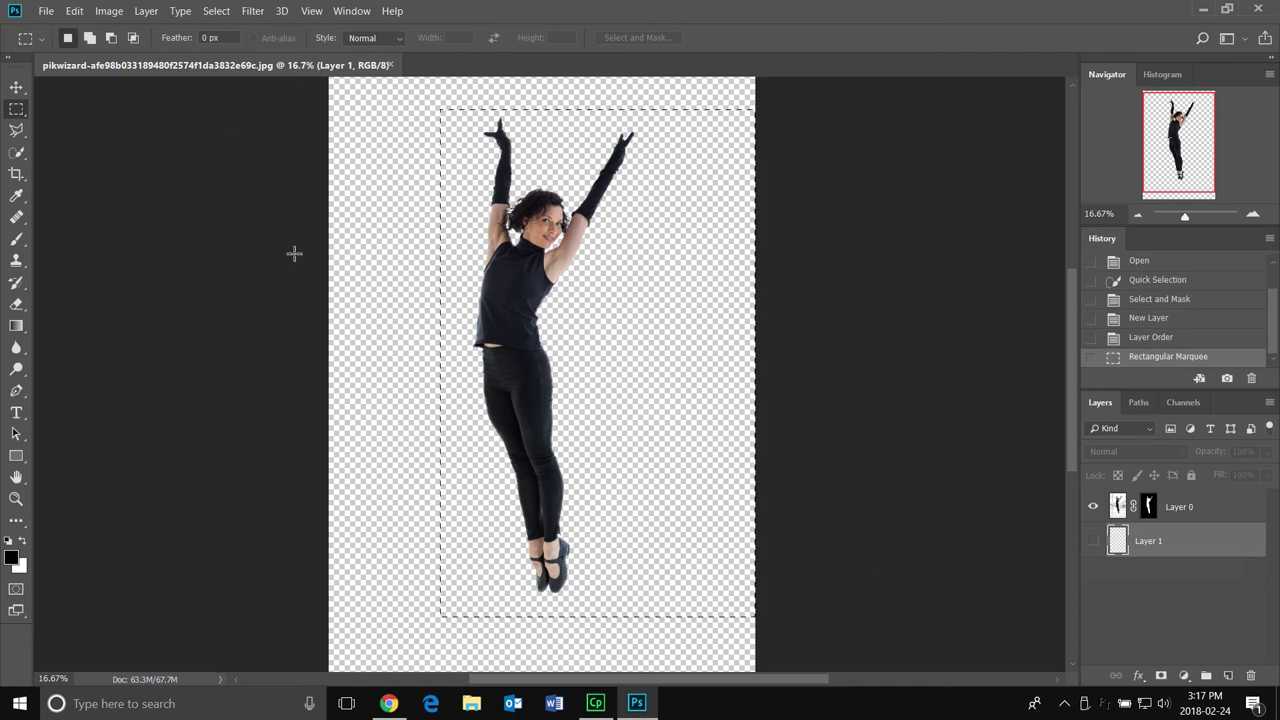
left_click(74, 11)
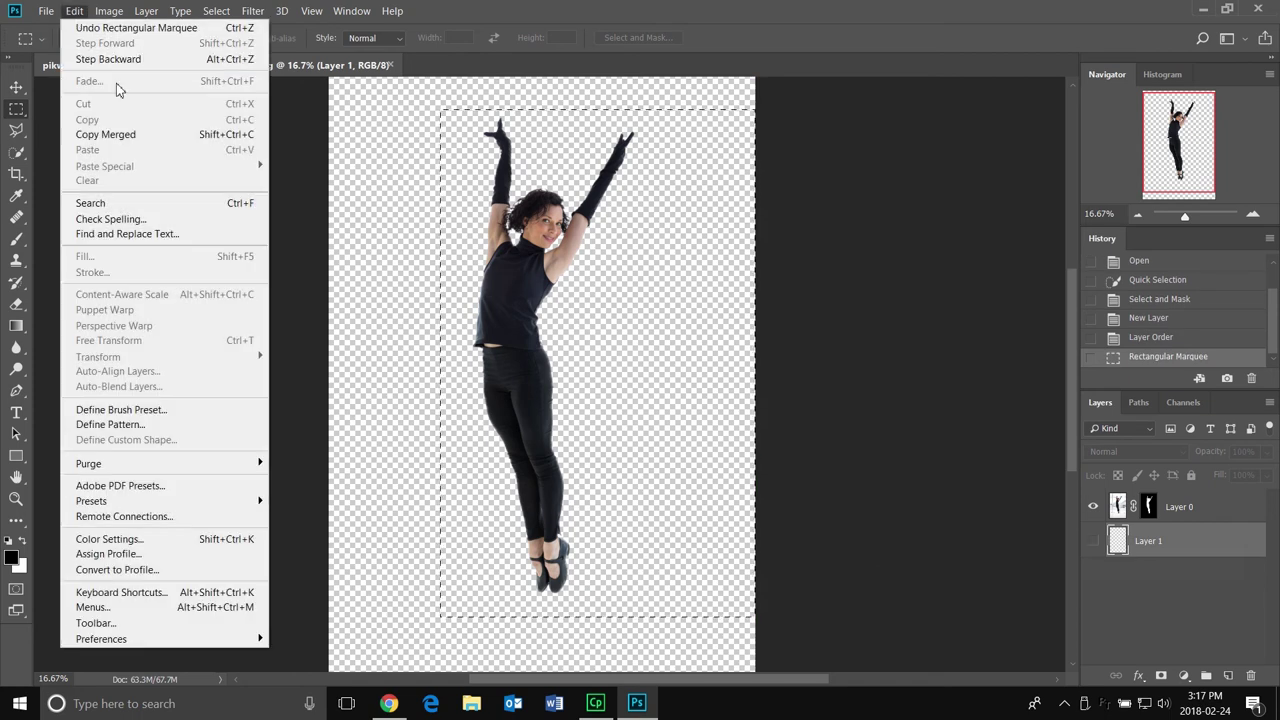
mouse_move(109, 11)
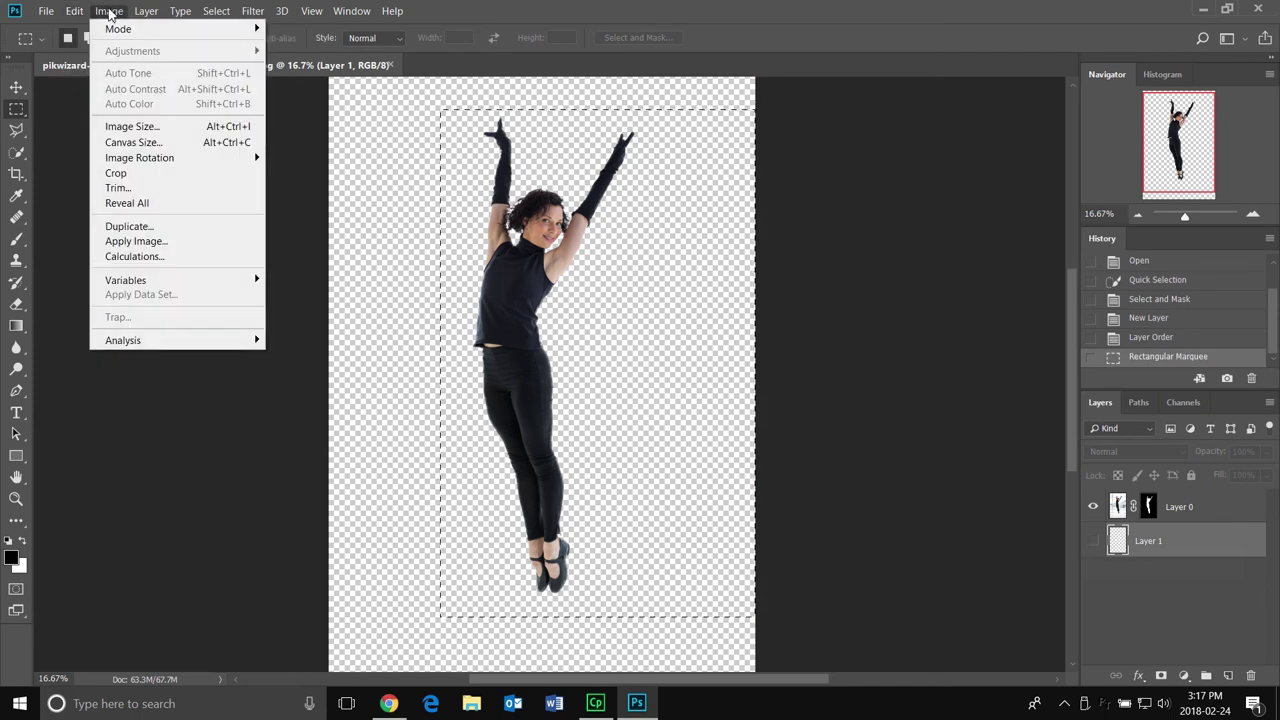
left_click(127, 173)
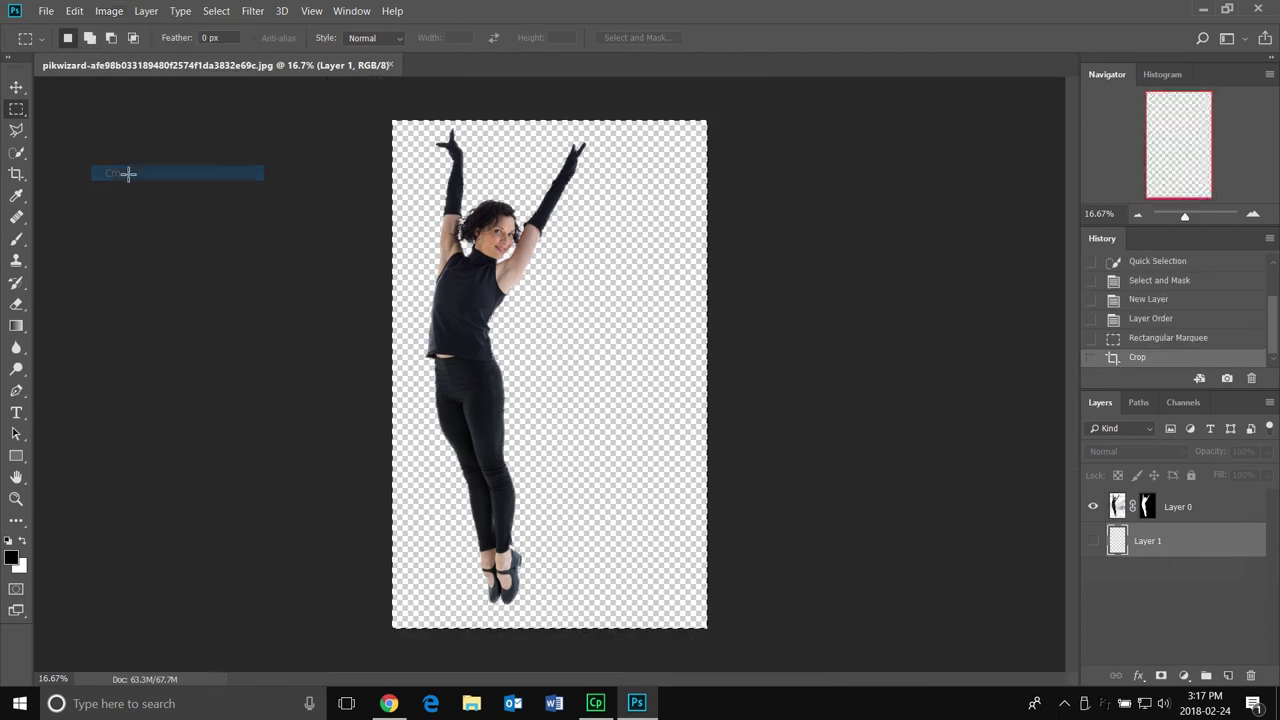
key("ctrl+d")
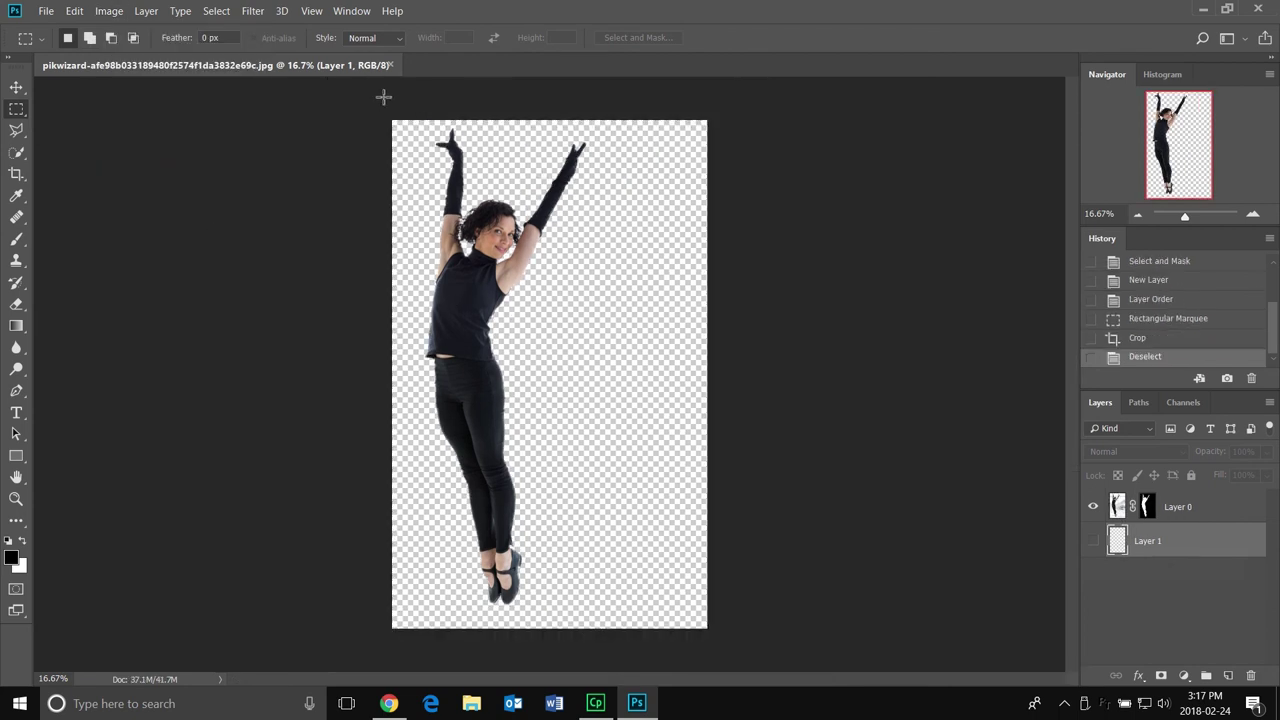
Step: Crop tighter around the dancer, then mark a new area excluding the empty left strip
left_click_drag(384, 97, 595, 610)
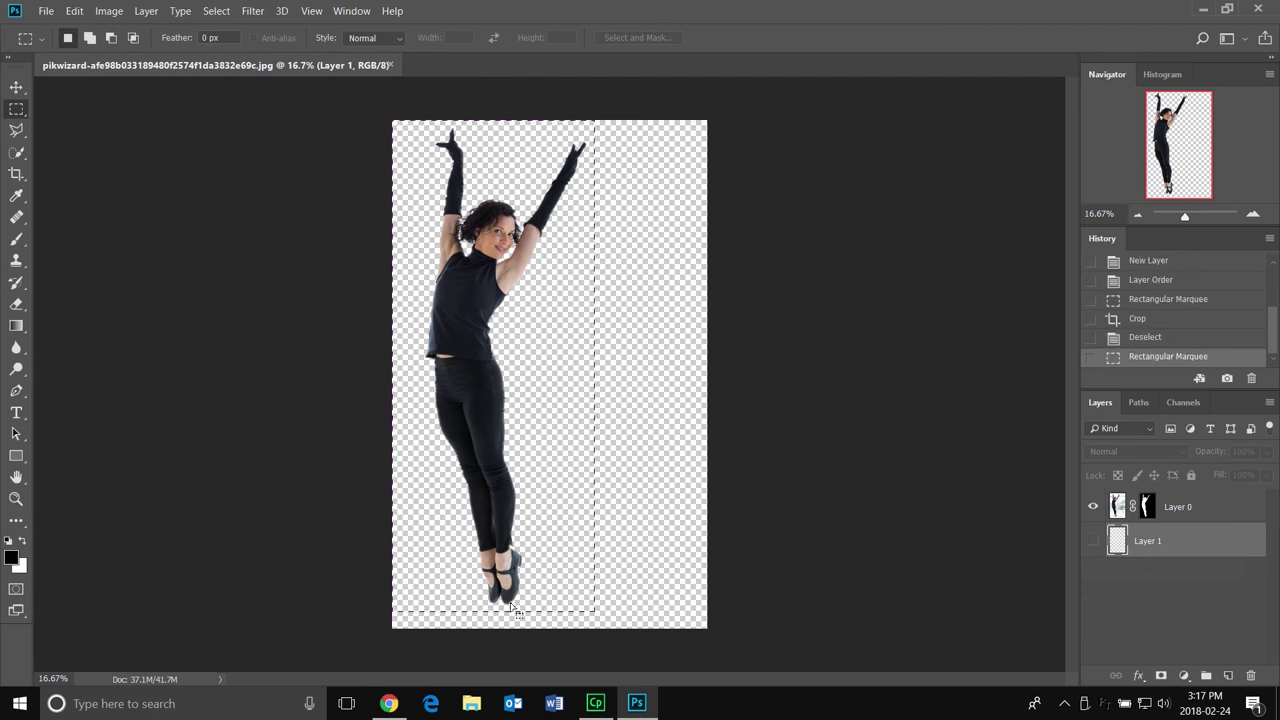
left_click(109, 11)
left_click(118, 173)
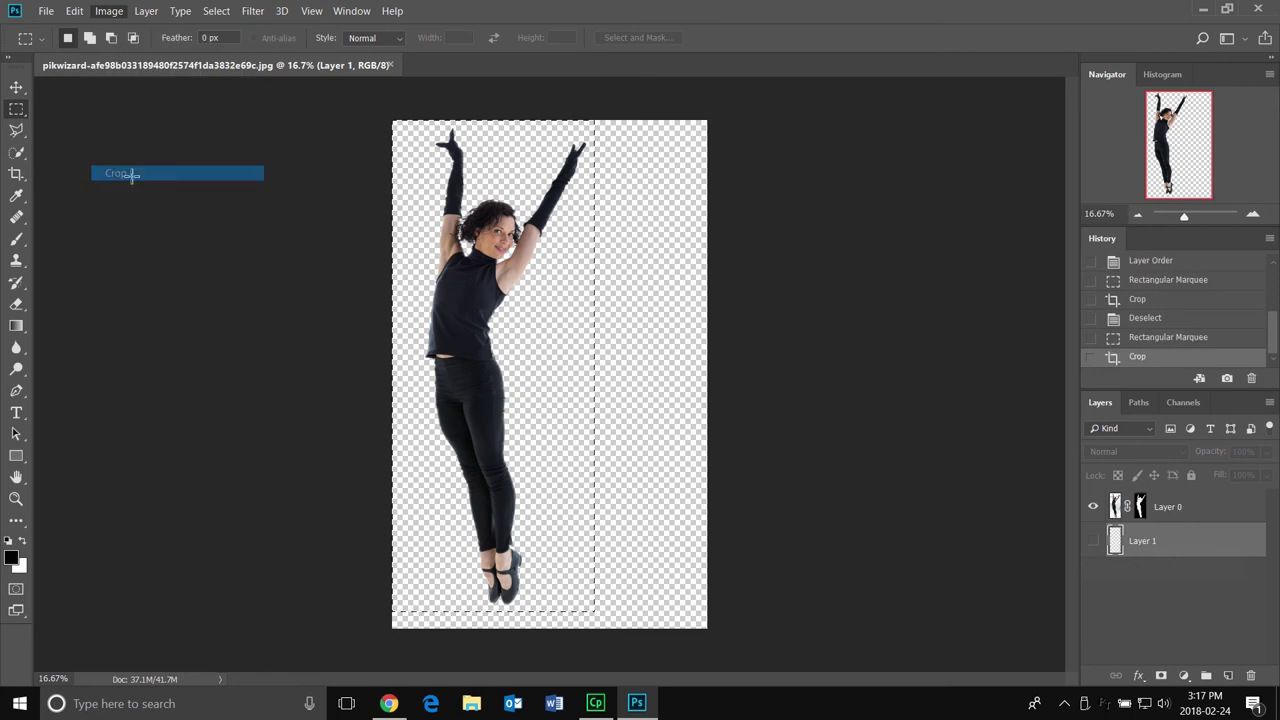
key("ctrl+d")
left_click_drag(692, 614, 474, 131)
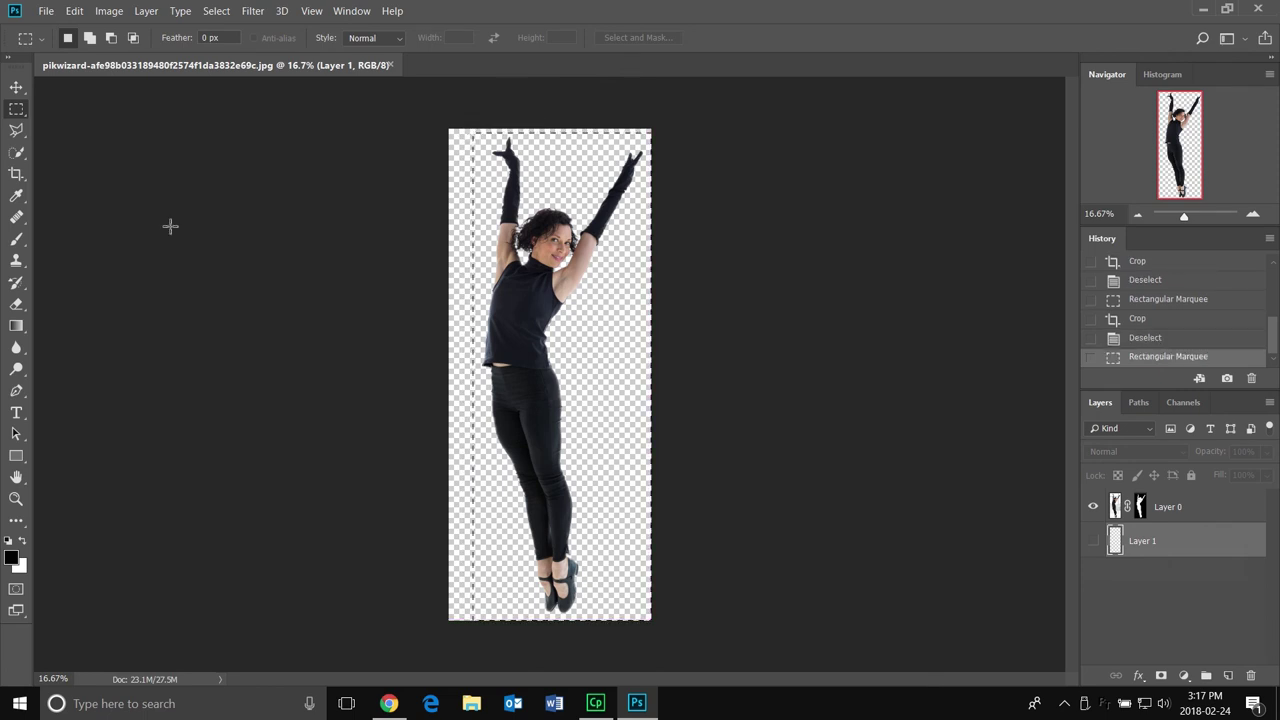
left_click(75, 11)
Step: Crop the canvas to the marked strip around the dancer and clear the selection
mouse_move(93, 18)
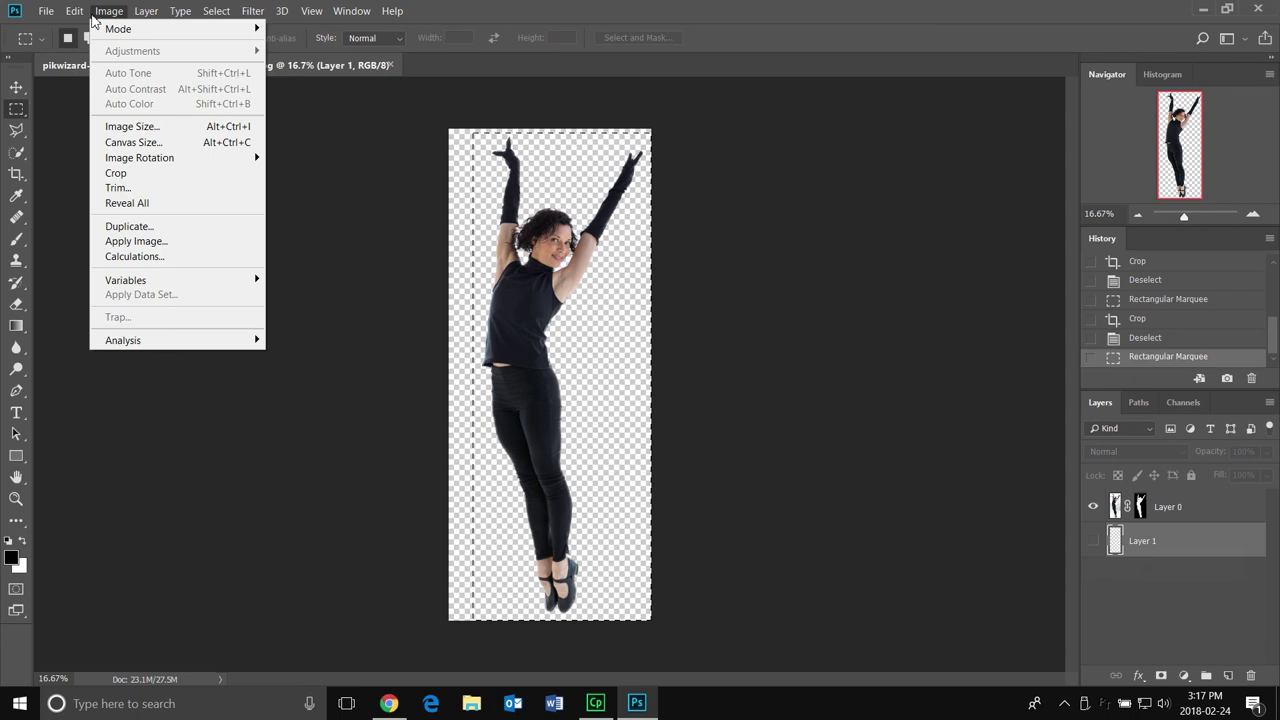
left_click(116, 173)
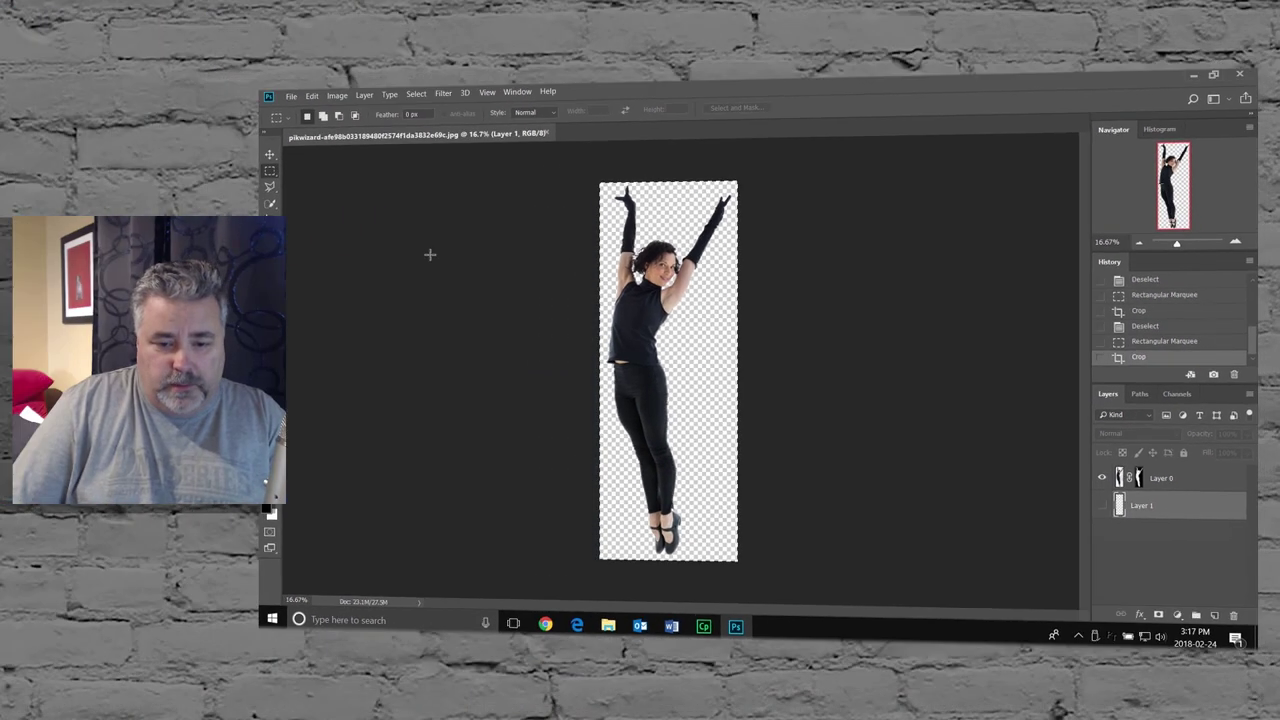
key("ctrl+d")
left_click(340, 96)
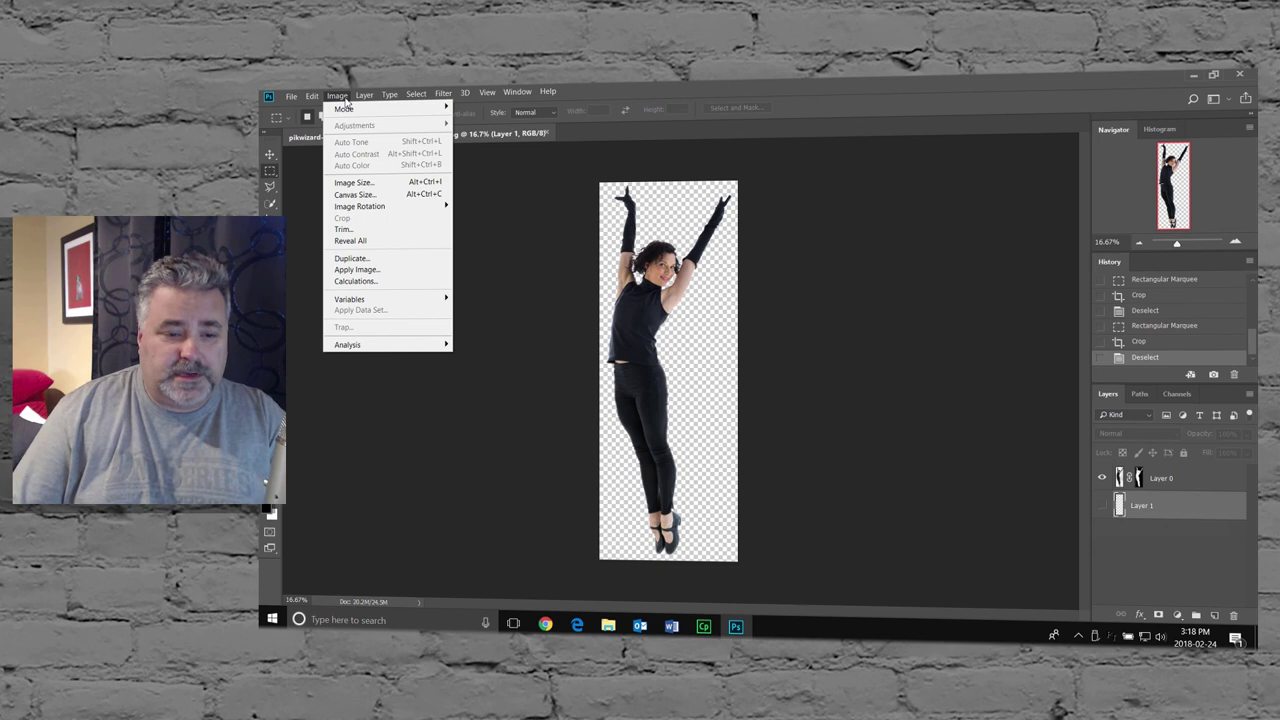
Step: Resize the dancer image to 700 px tall with proportions linked, giving 257 × 700 px
left_click(360, 183)
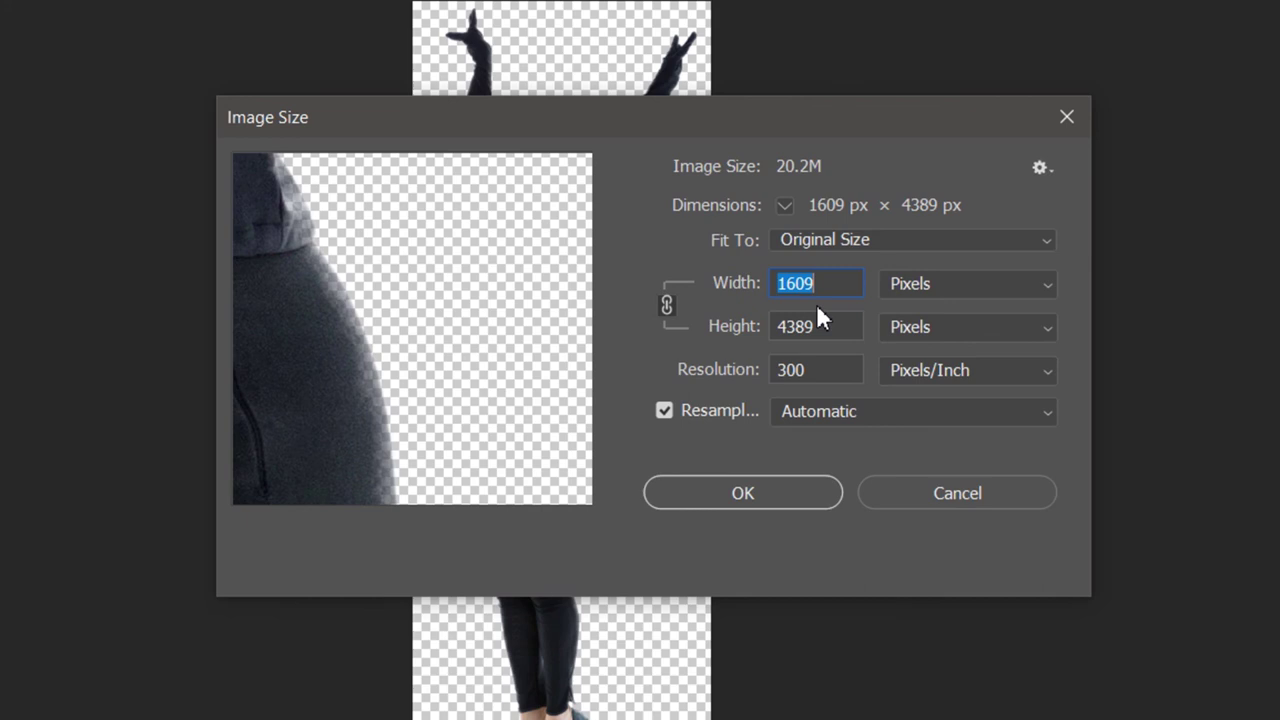
left_click(832, 330)
left_click_drag(845, 333, 755, 316)
type("700")
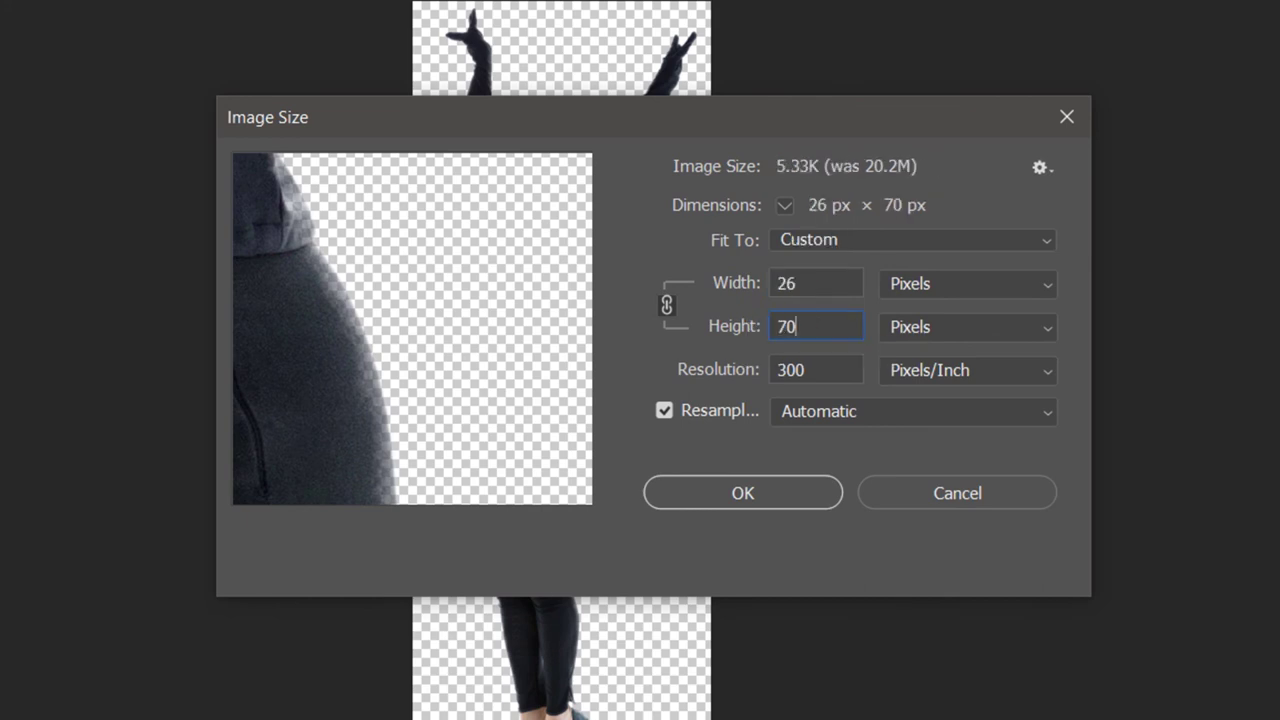
left_click(766, 498)
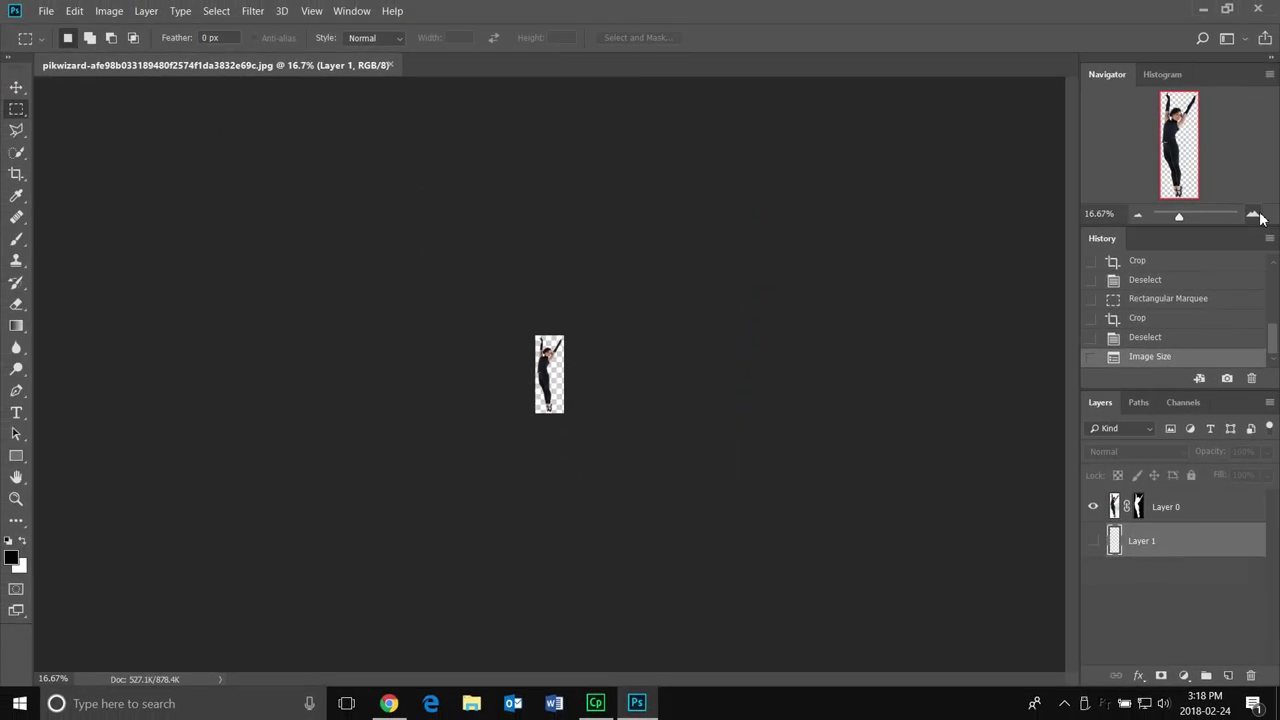
Step: Zoom in with the Navigator to inspect the resized dancer, then return to 100%
left_click(1253, 215)
left_click(1253, 215)
left_click(1253, 215)
left_click(1253, 215)
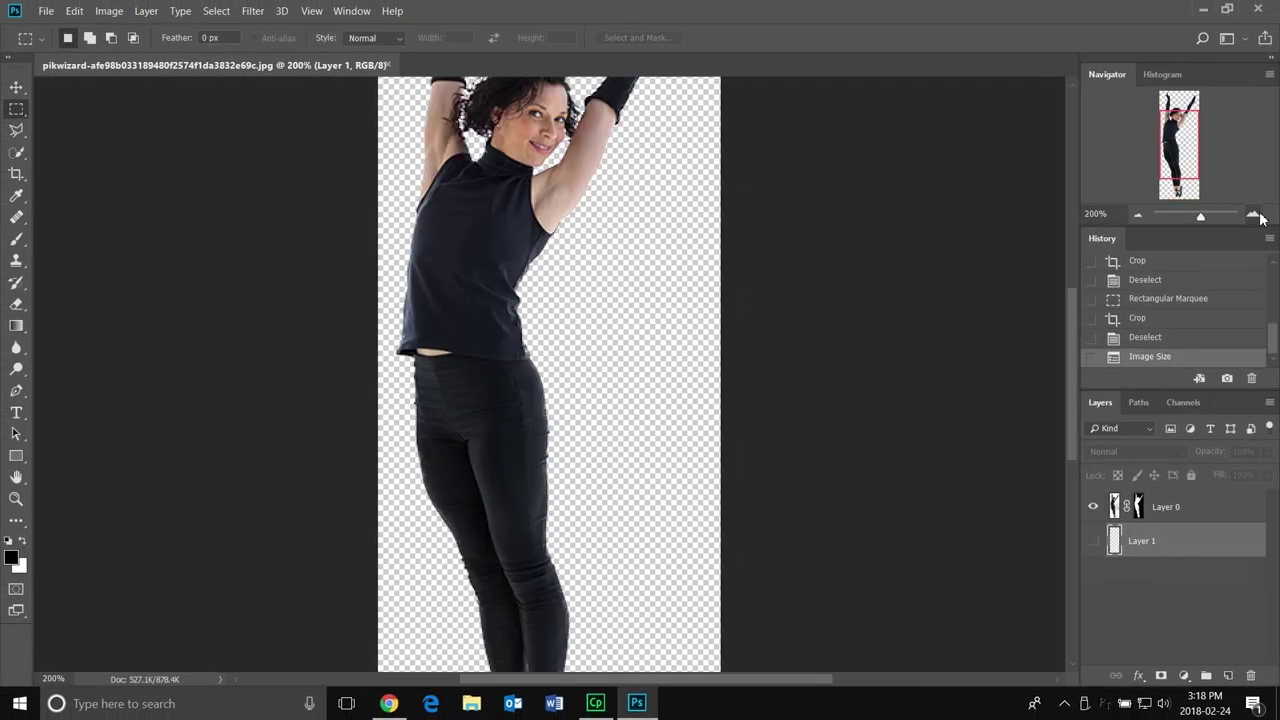
left_click(1138, 215)
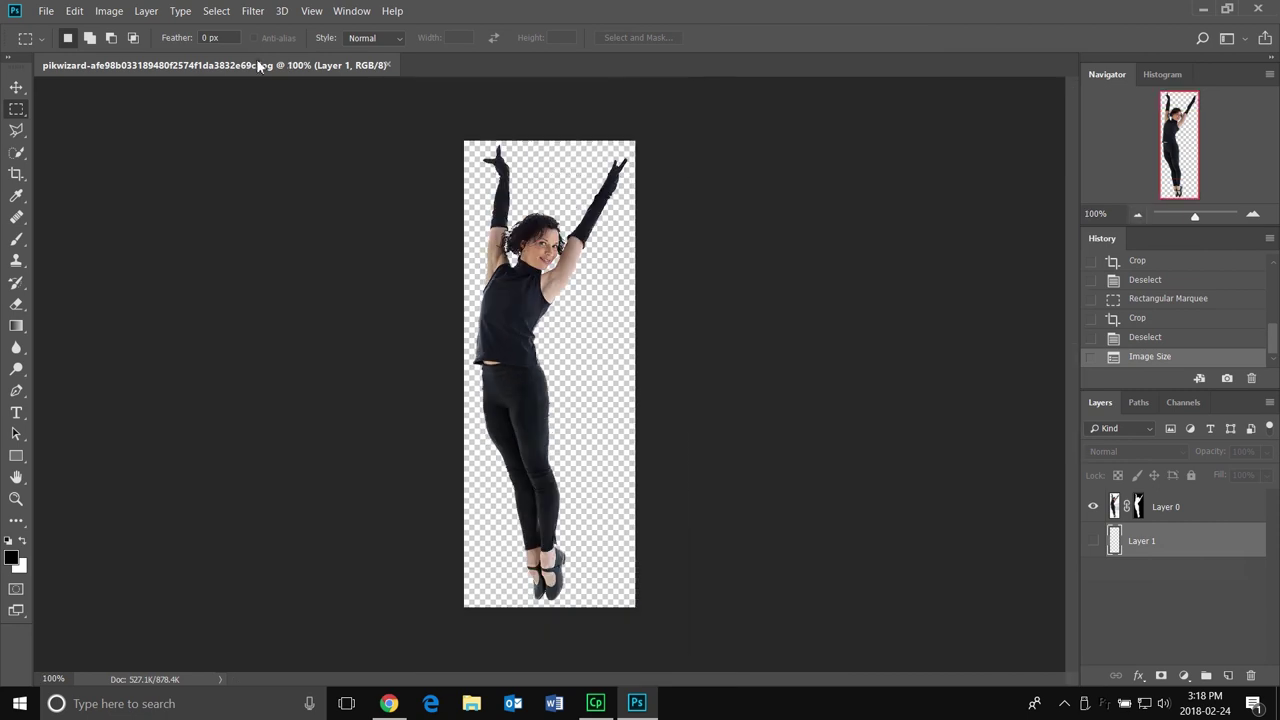
Step: Save the dancer cutout to the Desktop as a PNG, accepting the default PNG Format Options
left_click(47, 12)
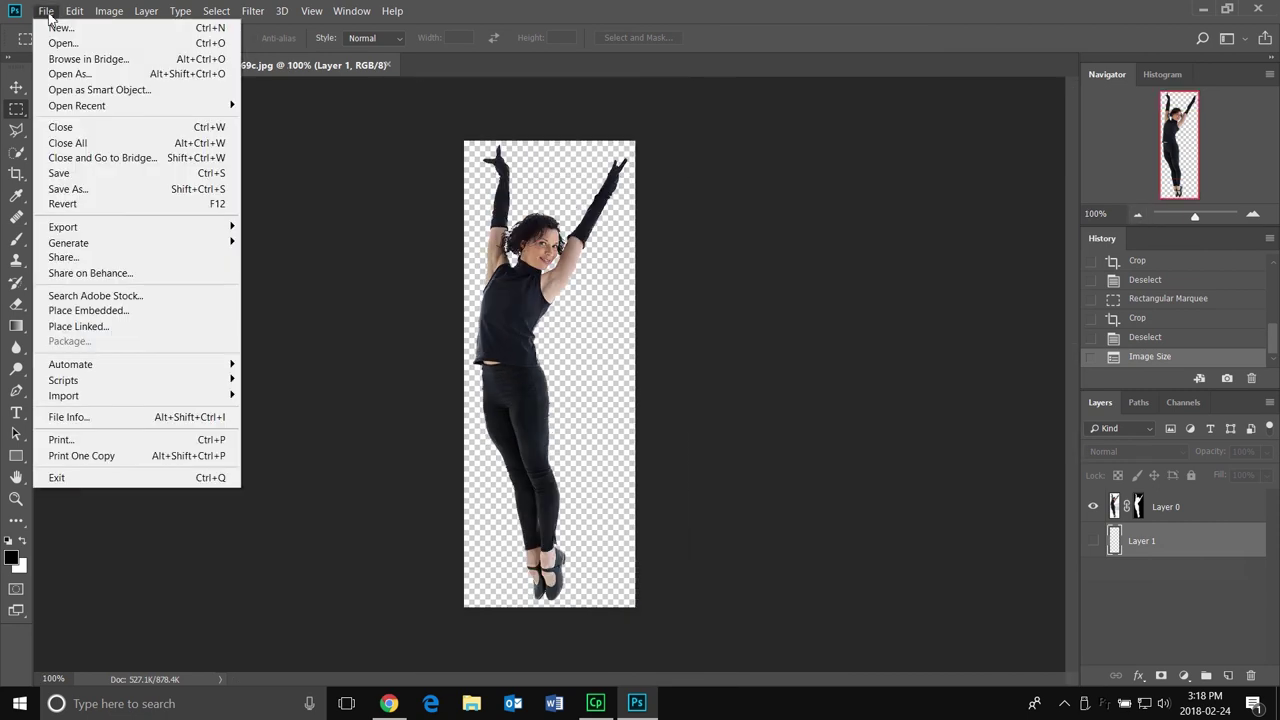
left_click(95, 189)
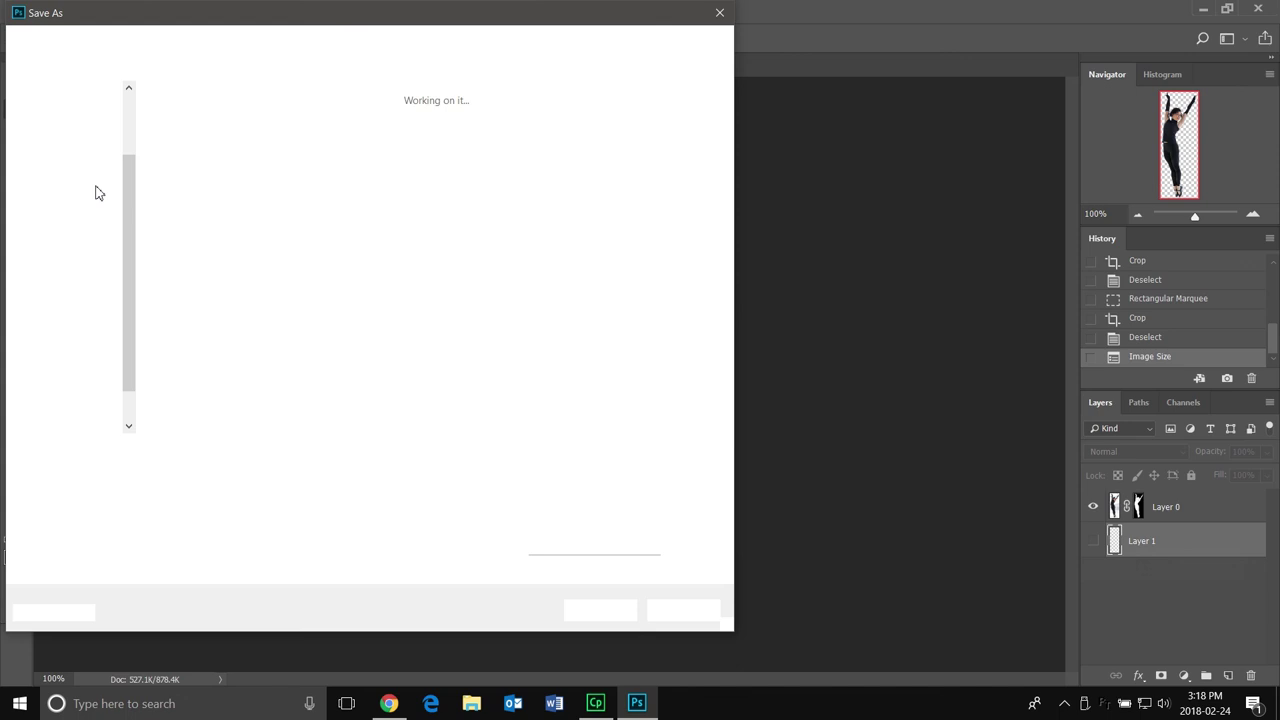
left_click(280, 475)
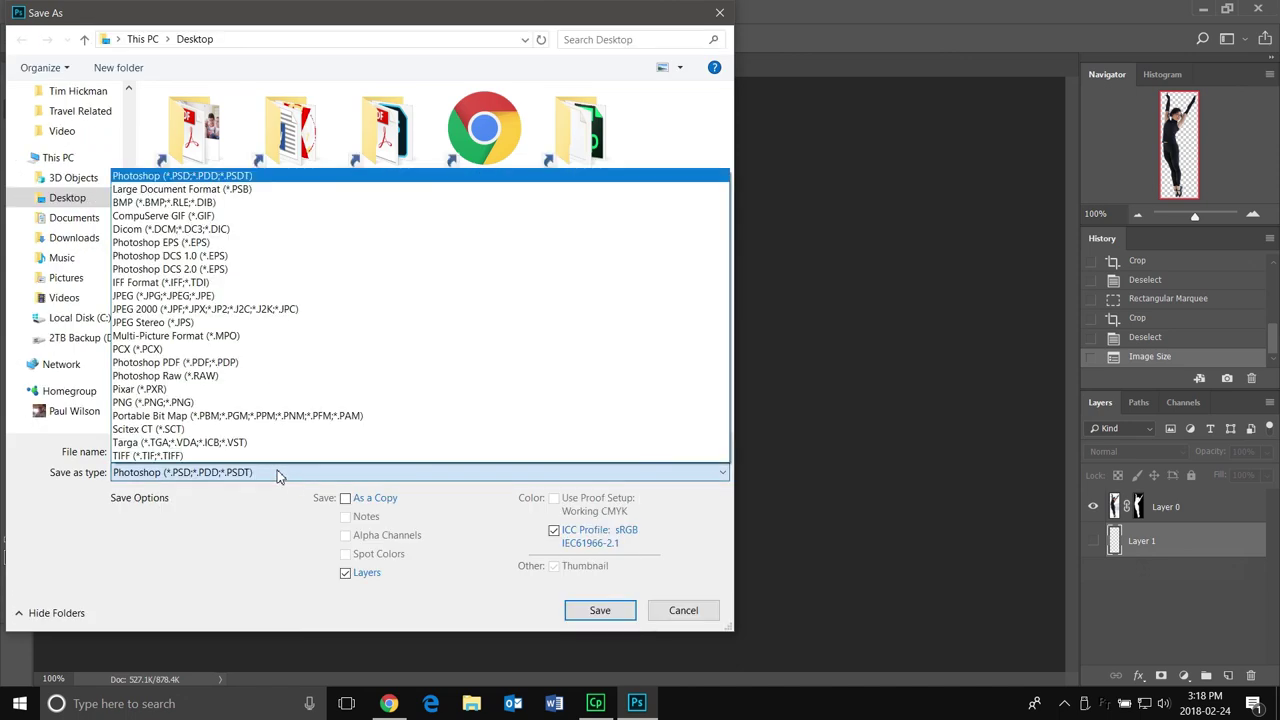
left_click(234, 402)
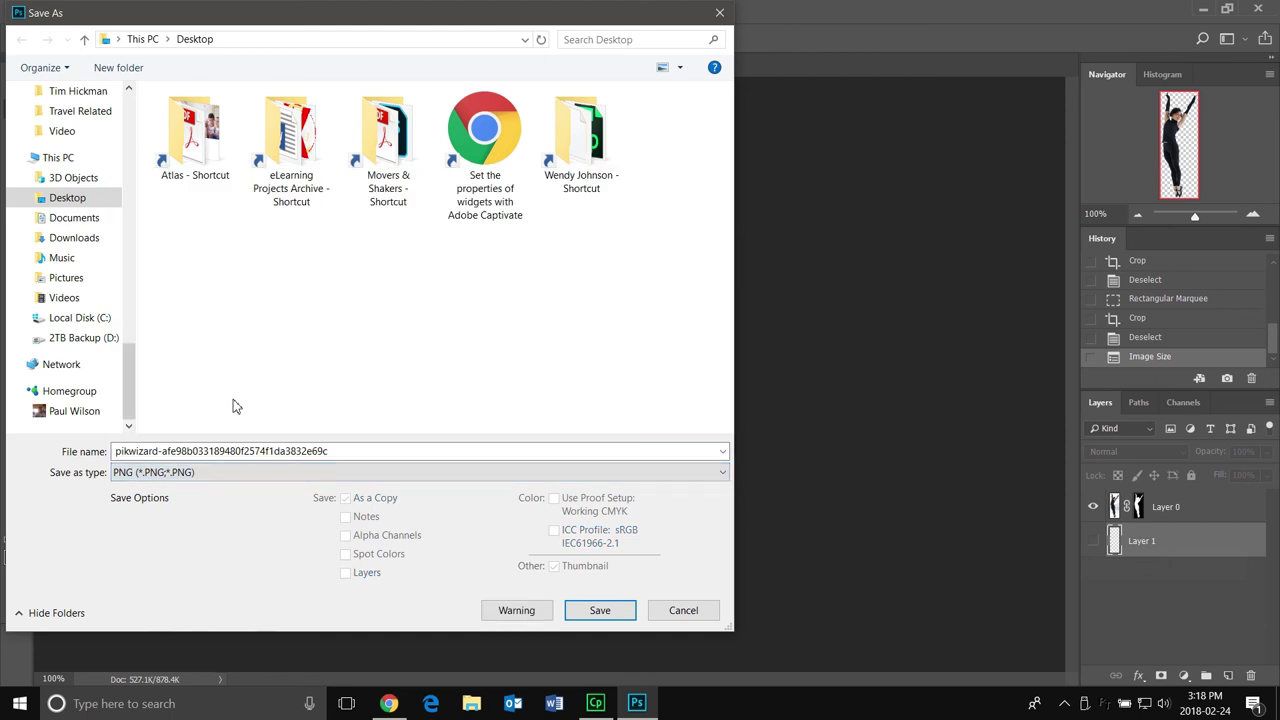
left_click(614, 615)
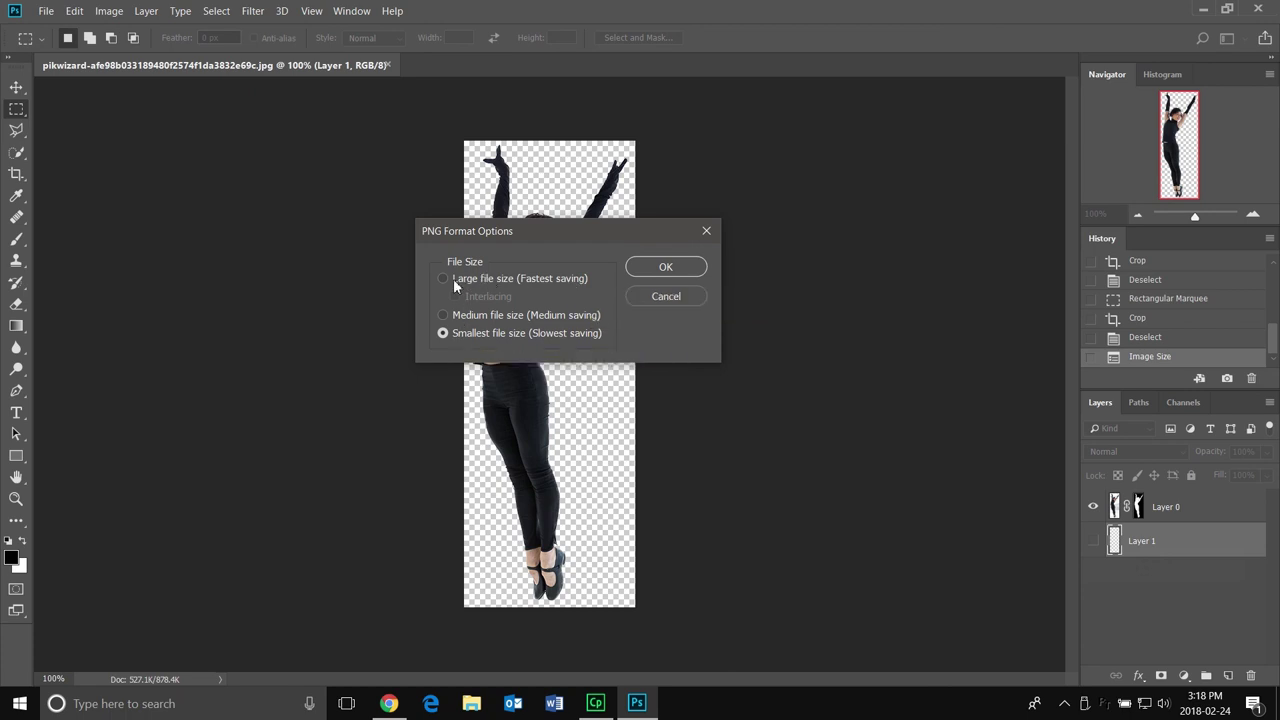
left_click(680, 271)
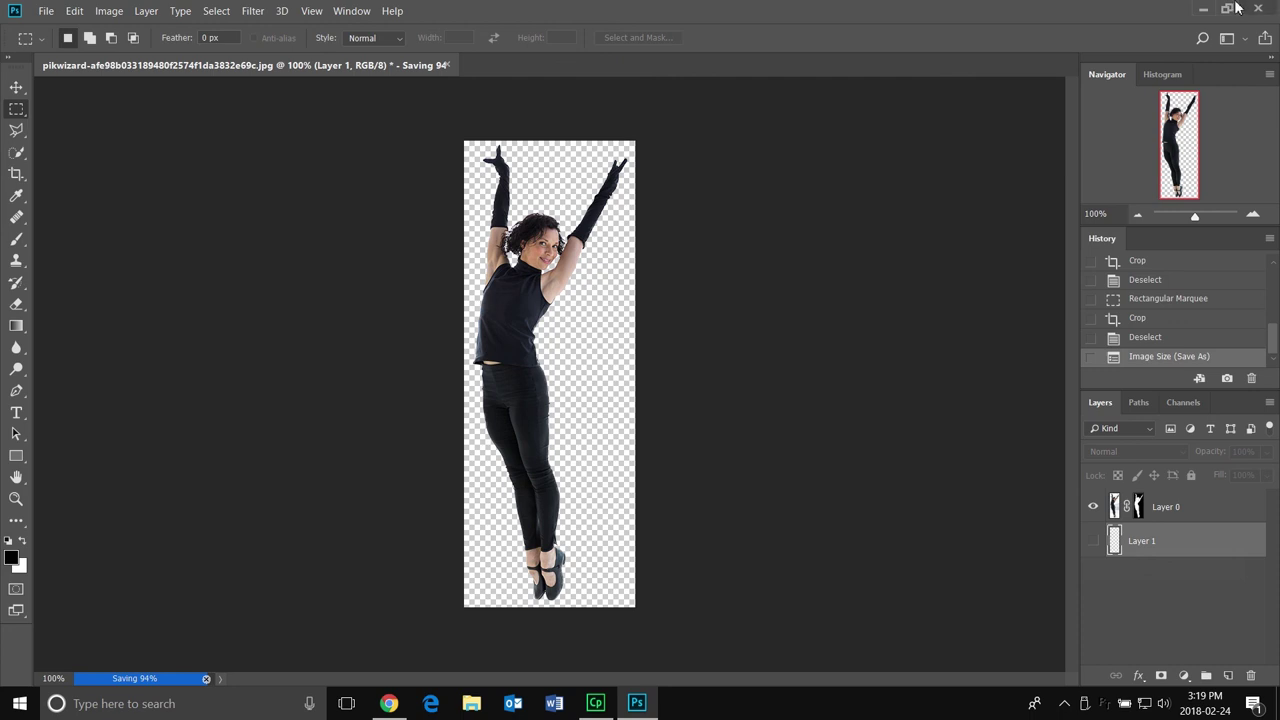
Step: Insert the dancer PNG from the Desktop into the Captivate slide and move it right
left_click(1201, 12)
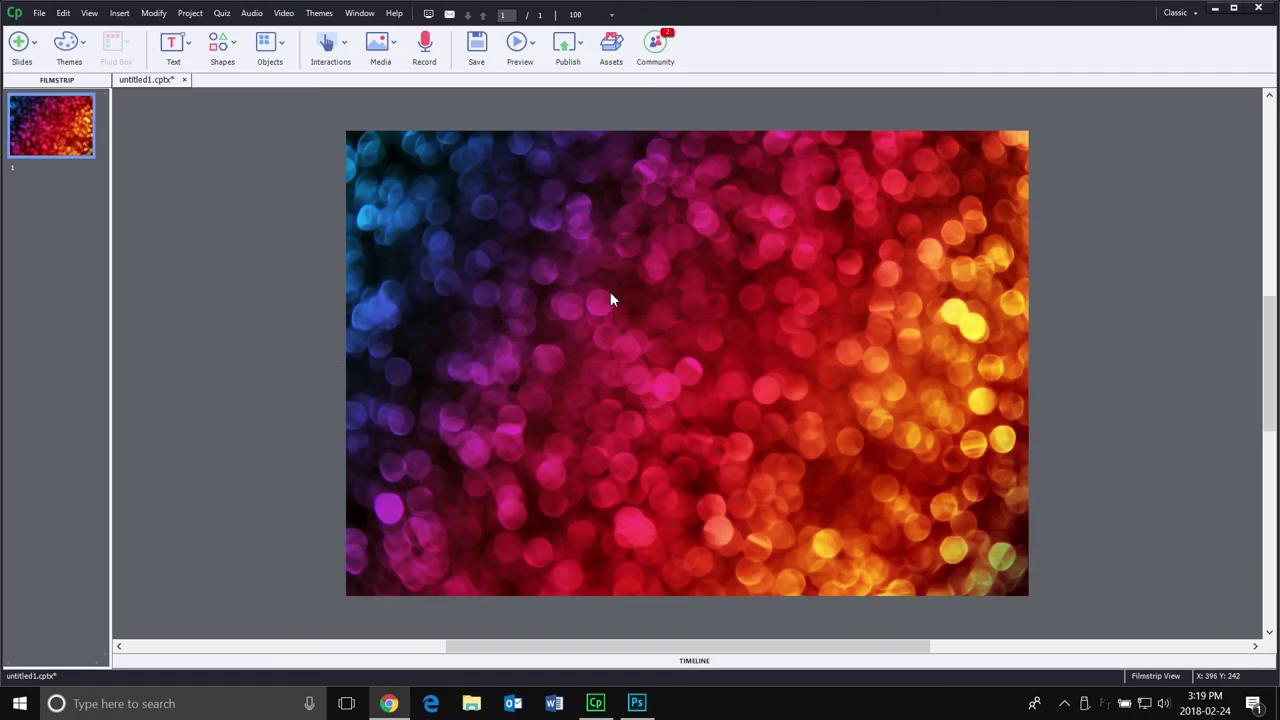
left_click(385, 57)
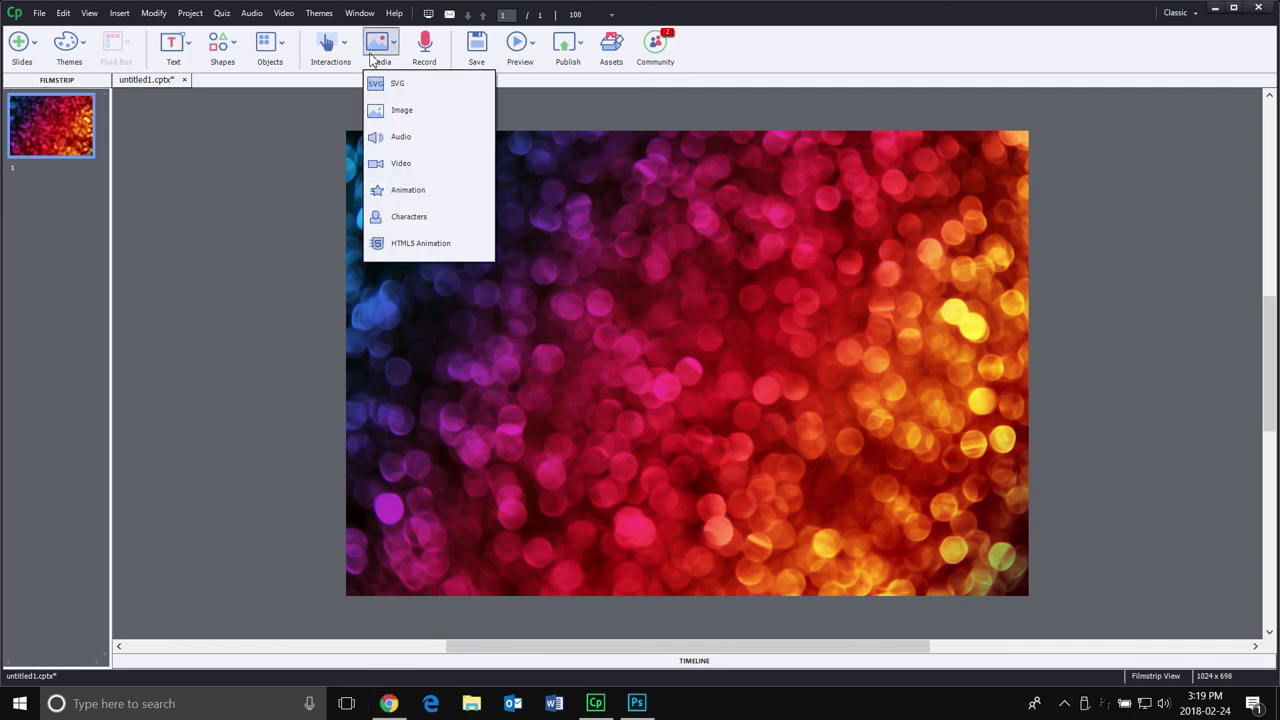
left_click(405, 118)
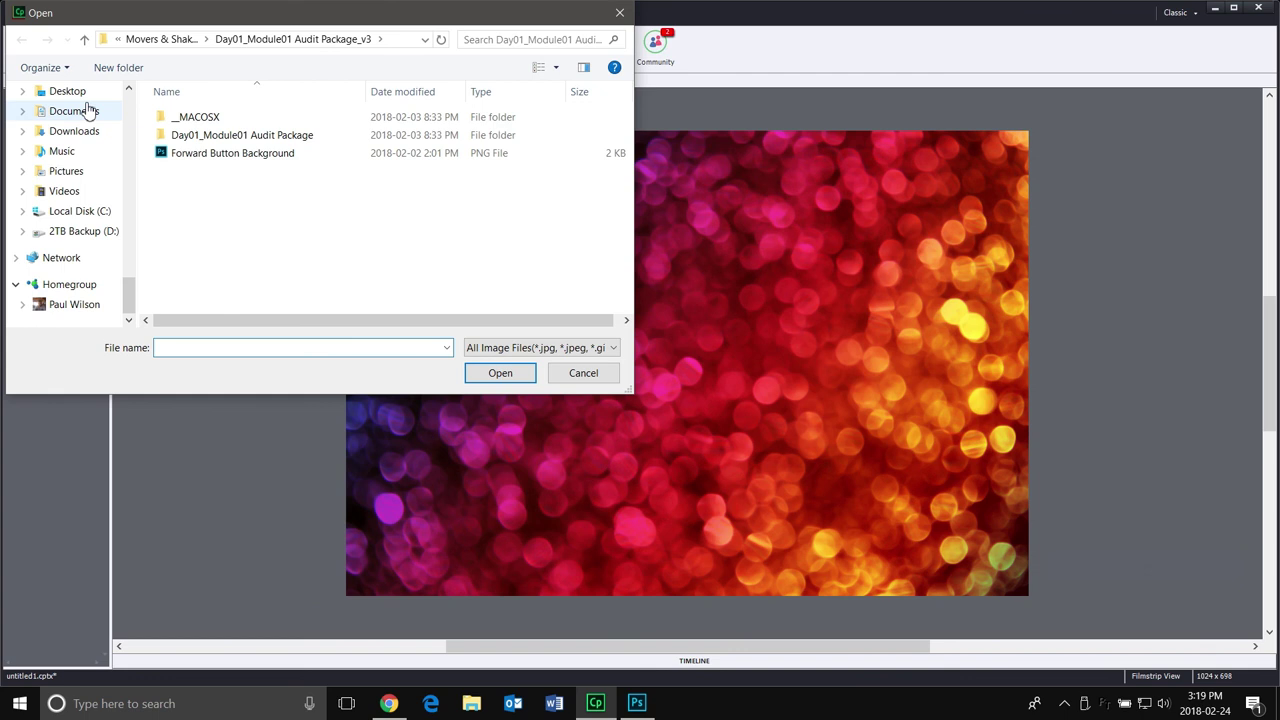
left_click(84, 93)
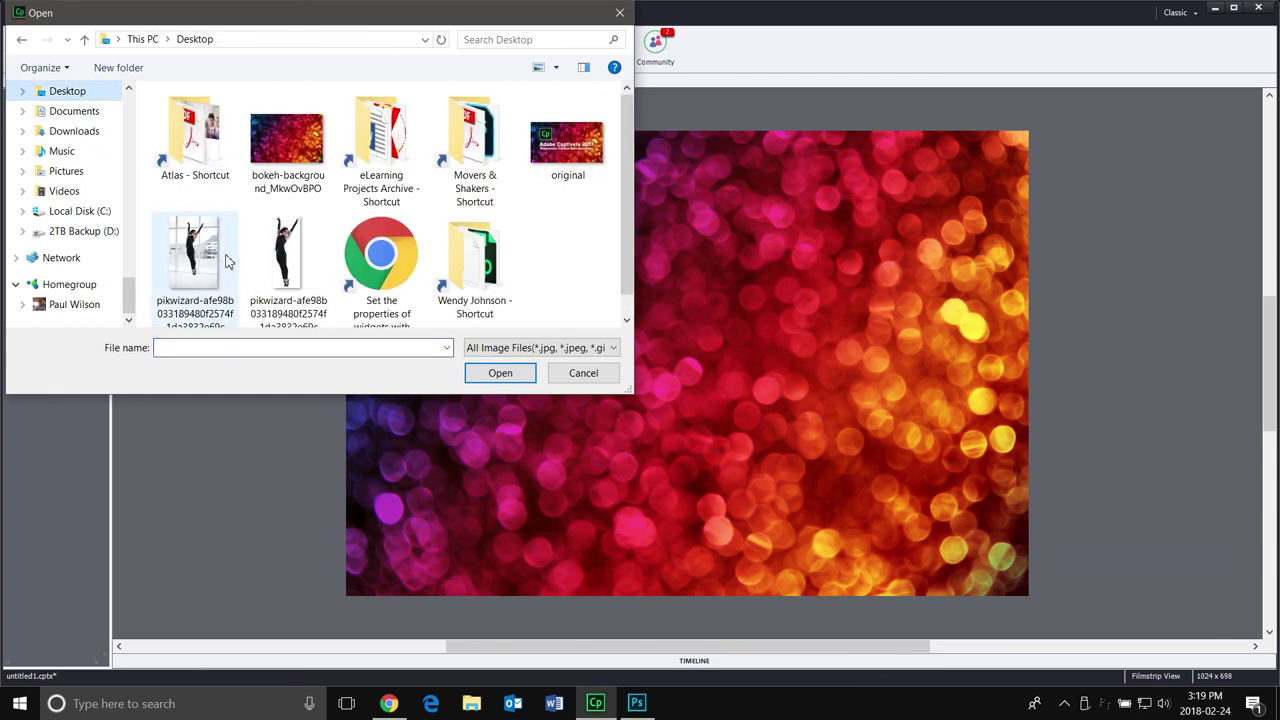
double_click(287, 255)
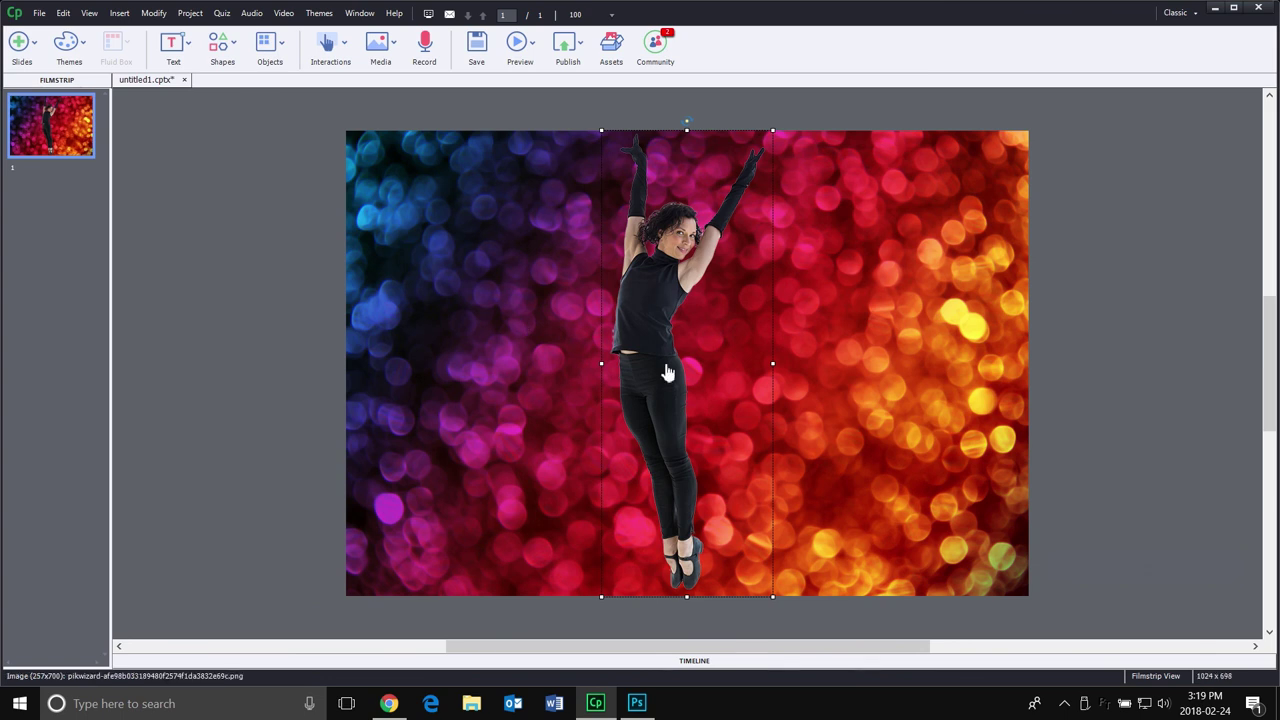
left_click_drag(720, 370, 1200, 358)
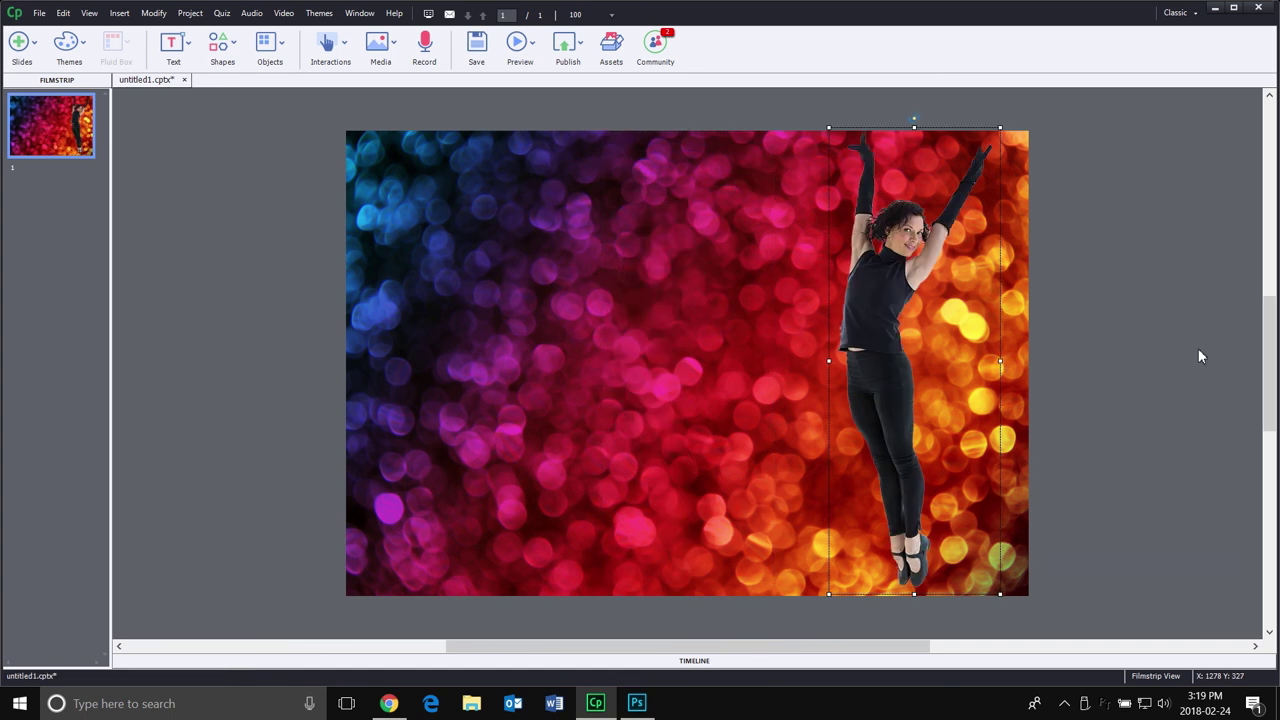